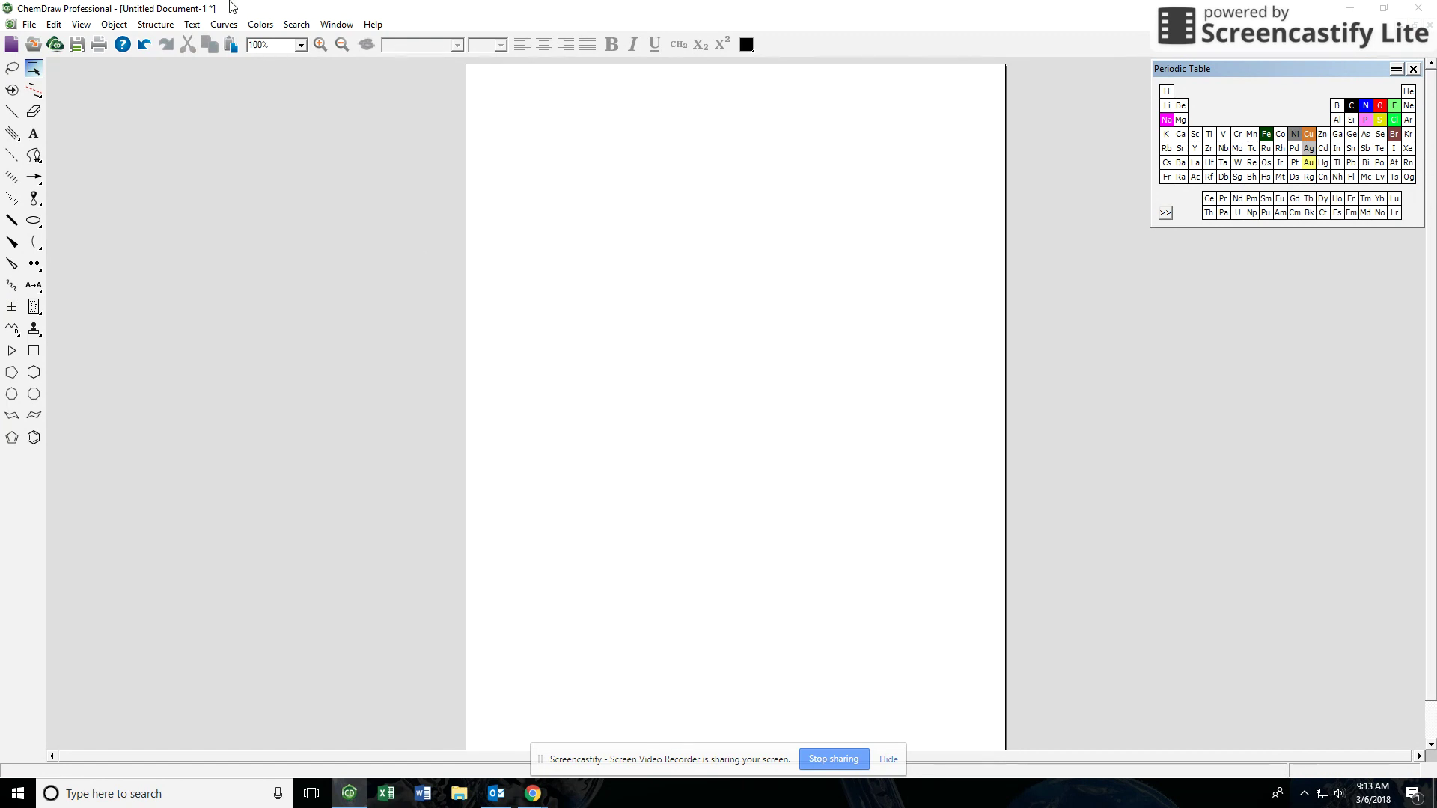
Draw benzoic acid as a benzene ring carrying a carbon with a double-bonded O and a single-bonded OH.
{"action": "left_click", "coordinate": [34, 438]}
{"action": "left_click", "coordinate": [685, 386]}
{"action": "left_click", "coordinate": [12, 112]}
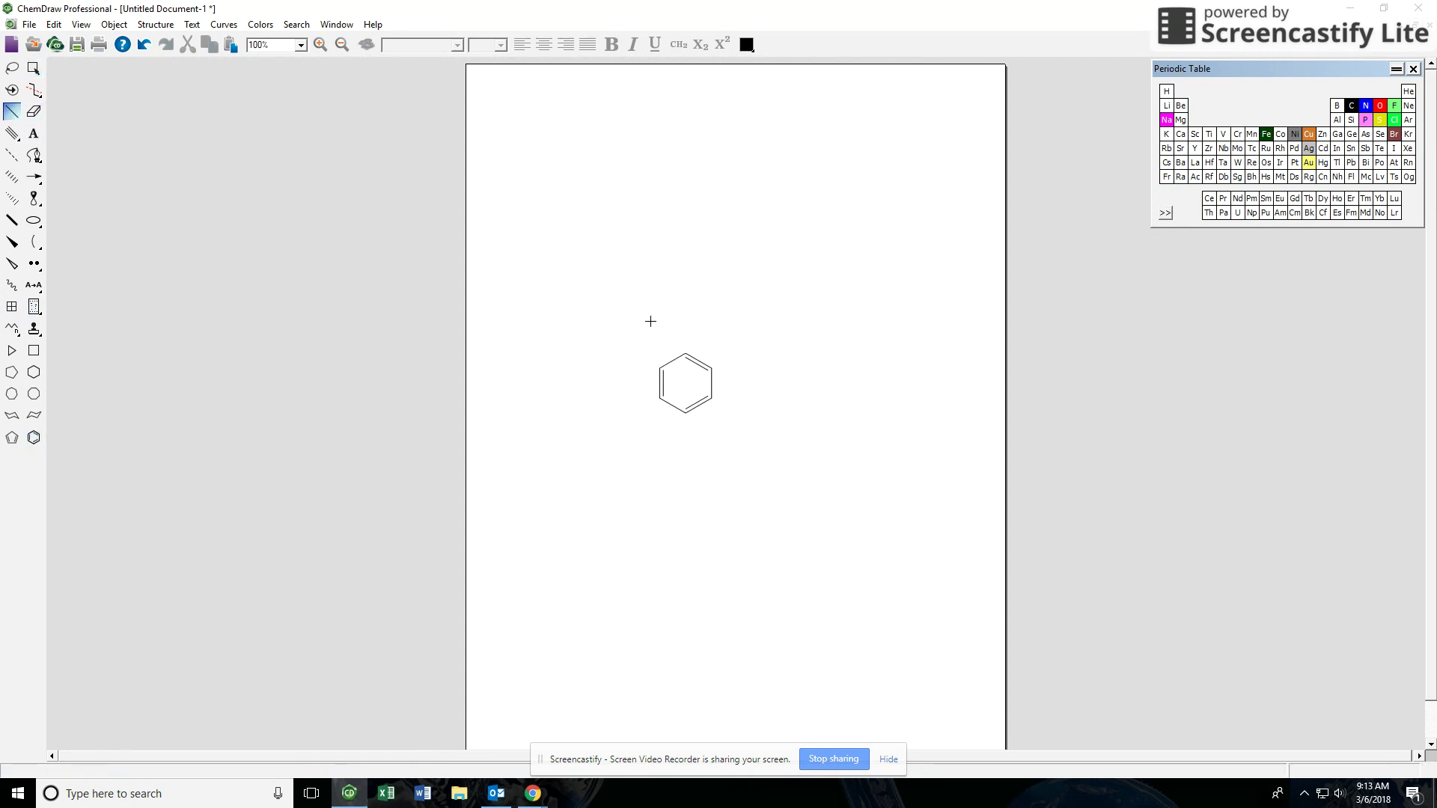
{"action": "left_click", "coordinate": [681, 350]}
{"action": "left_click", "coordinate": [686, 323]}
{"action": "left_click", "coordinate": [685, 324]}
{"action": "left_click", "coordinate": [672, 316]}
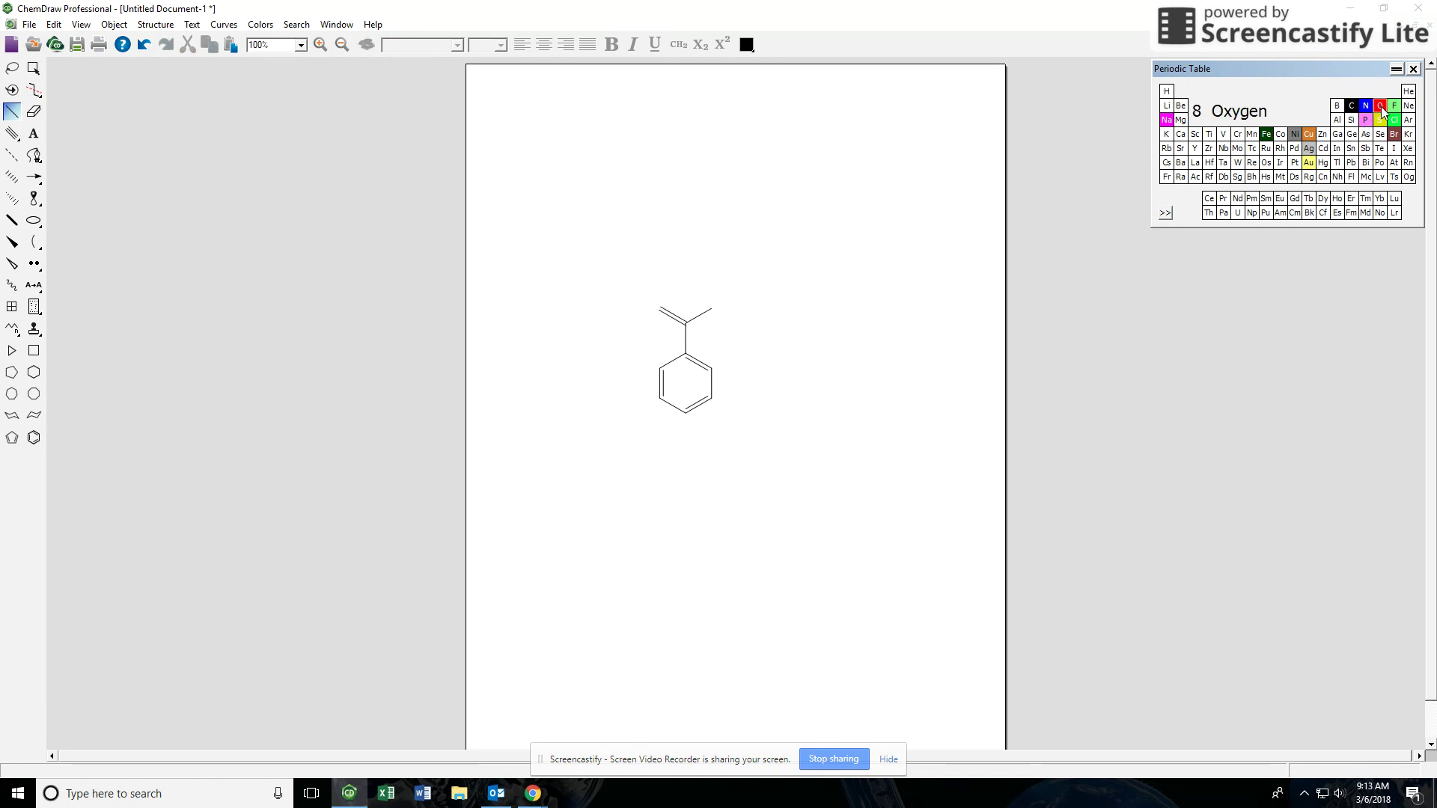
{"action": "left_click", "coordinate": [659, 310]}
{"action": "left_click", "coordinate": [716, 309]}
Delete the hand-drawn benzoic acid and insert a benzoic acid structure from its chemical name.
{"action": "left_click", "coordinate": [33, 68]}
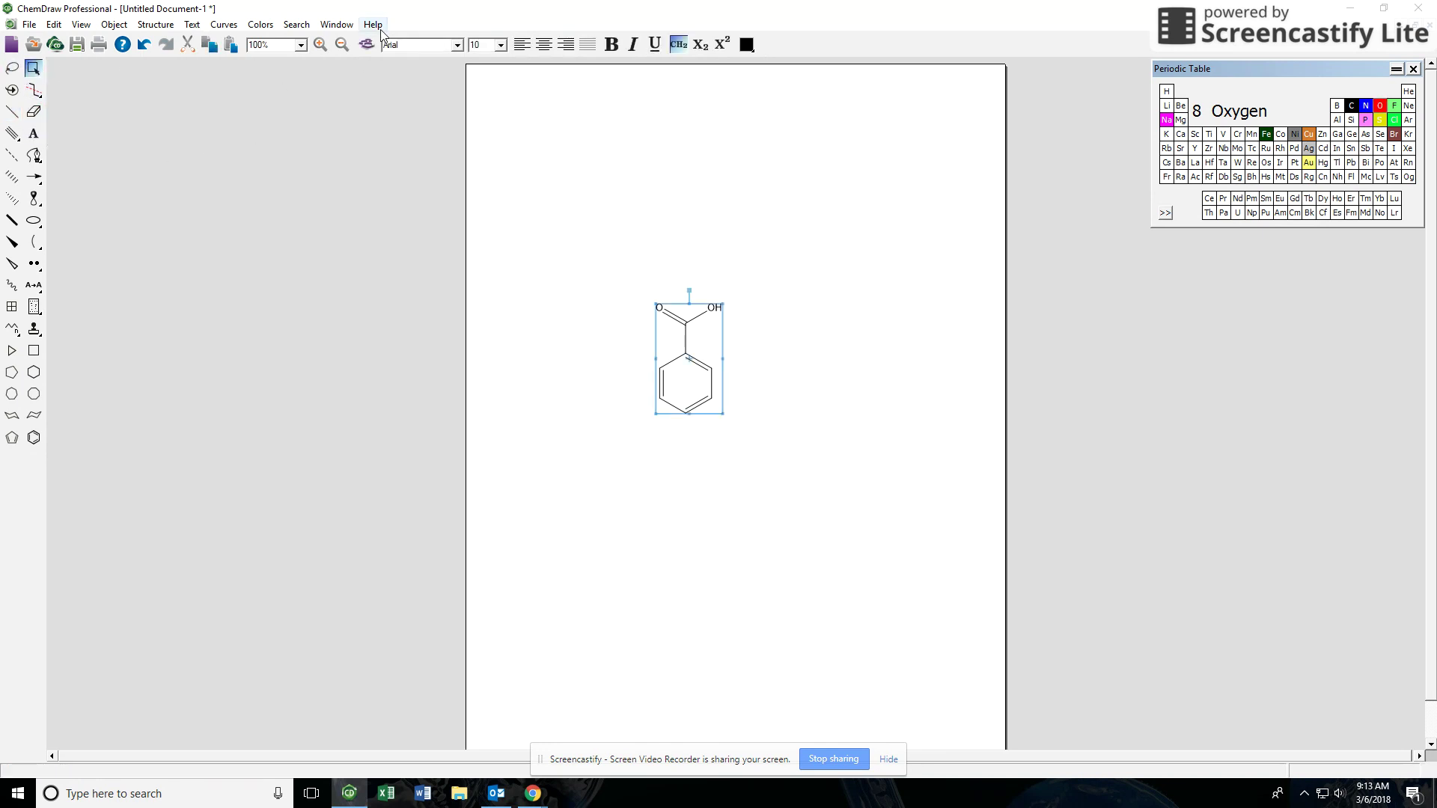
{"action": "key", "text": "Delete"}
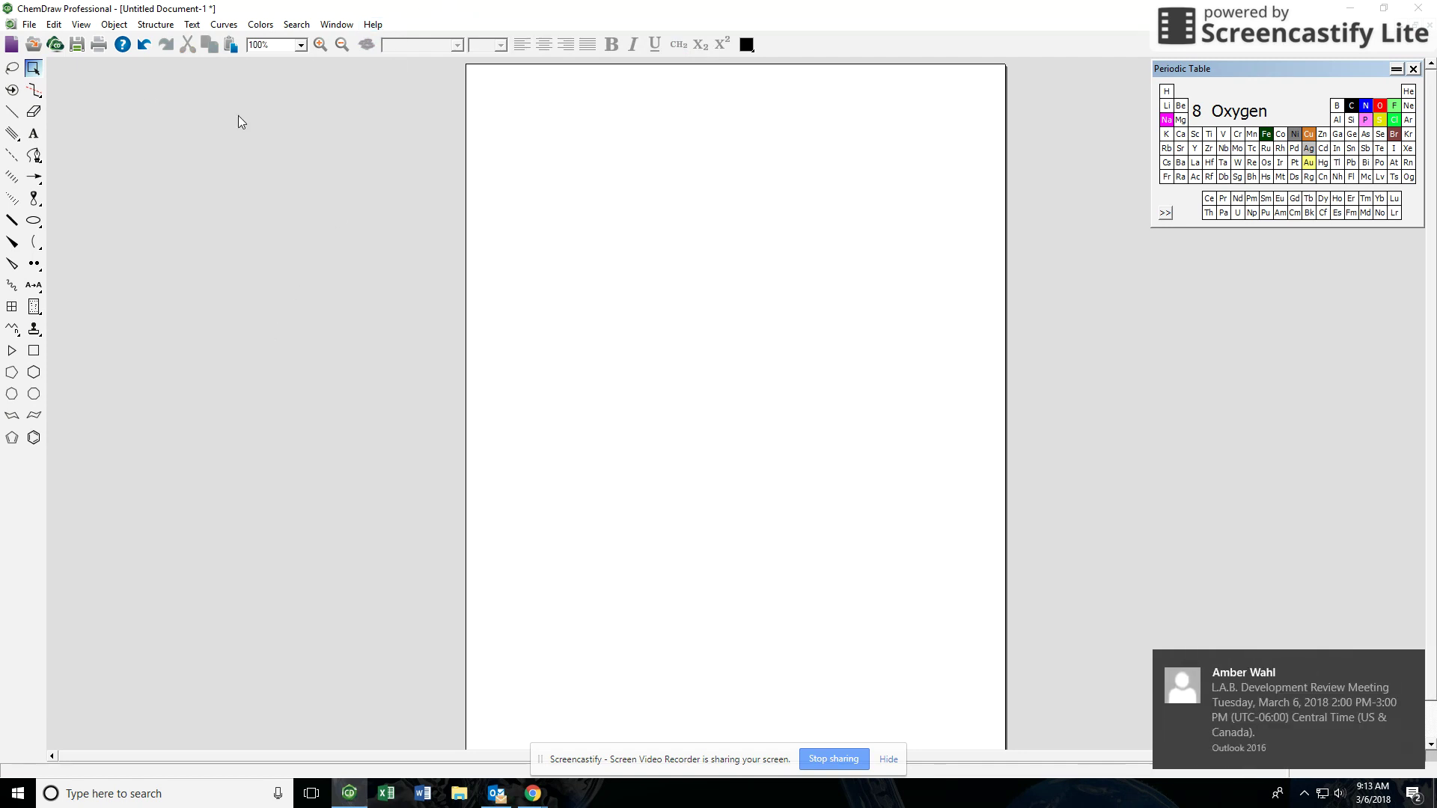
{"action": "left_click", "coordinate": [139, 27]}
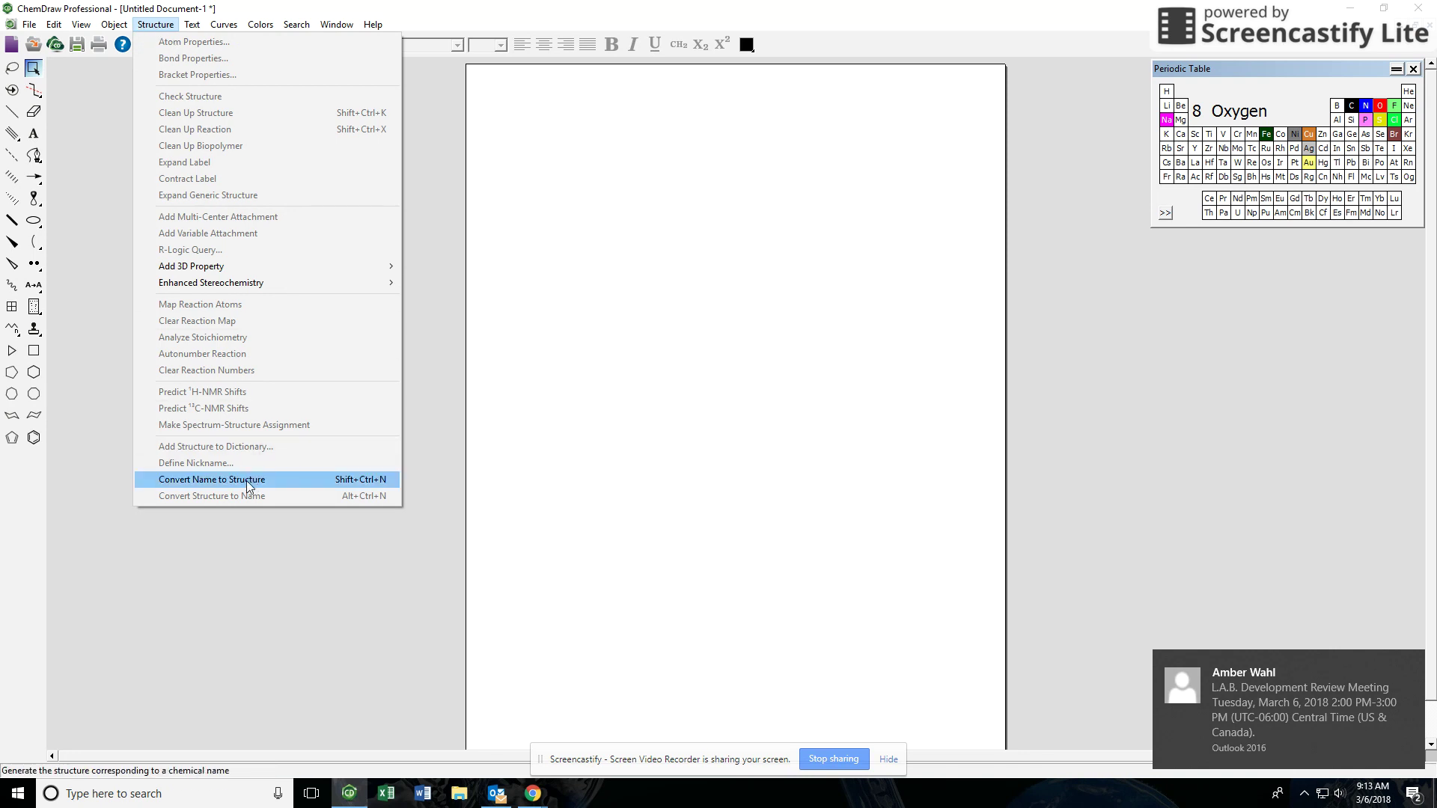
{"action": "left_click", "coordinate": [267, 482]}
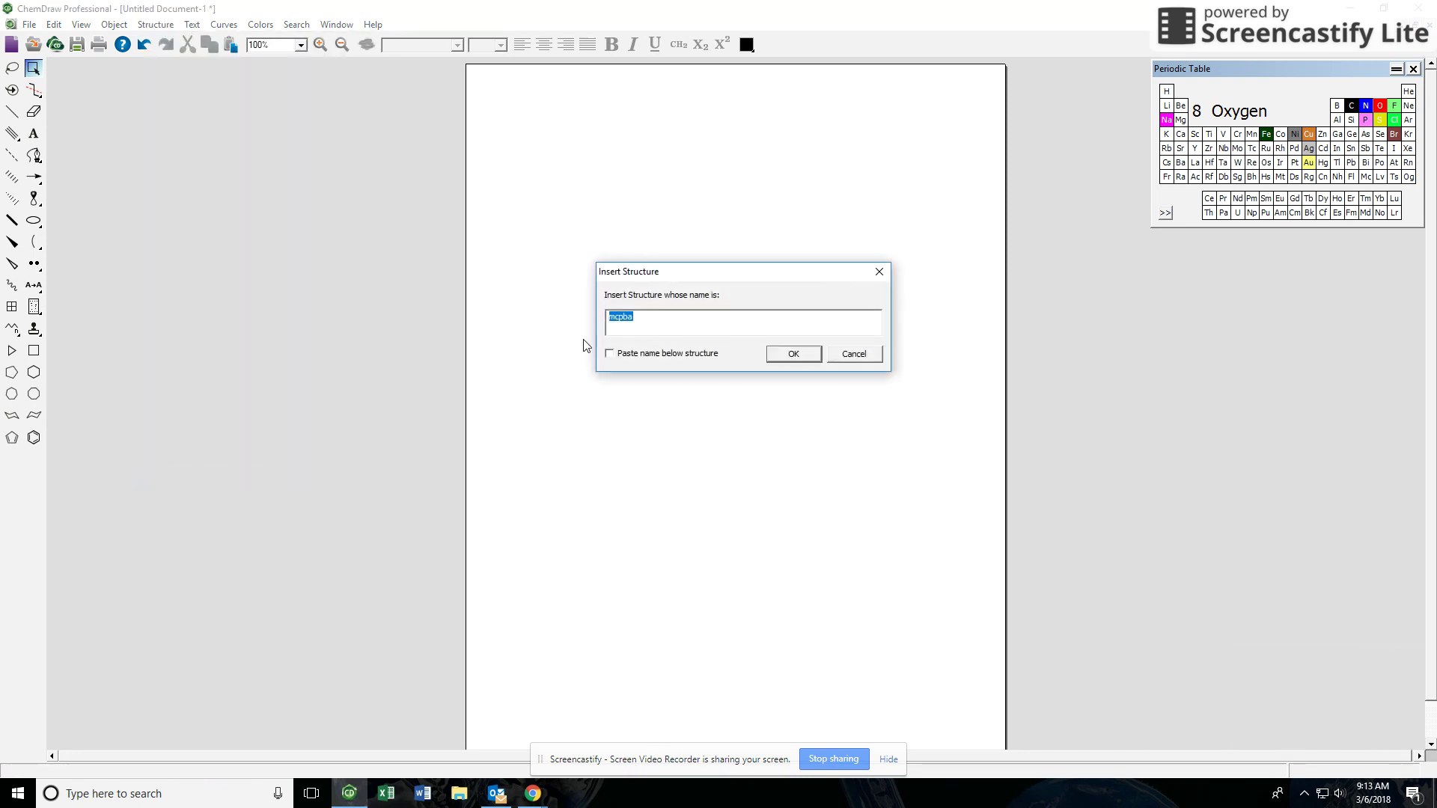
{"action": "key", "text": "BackSpace"}
{"action": "left_click", "coordinate": [794, 355]}
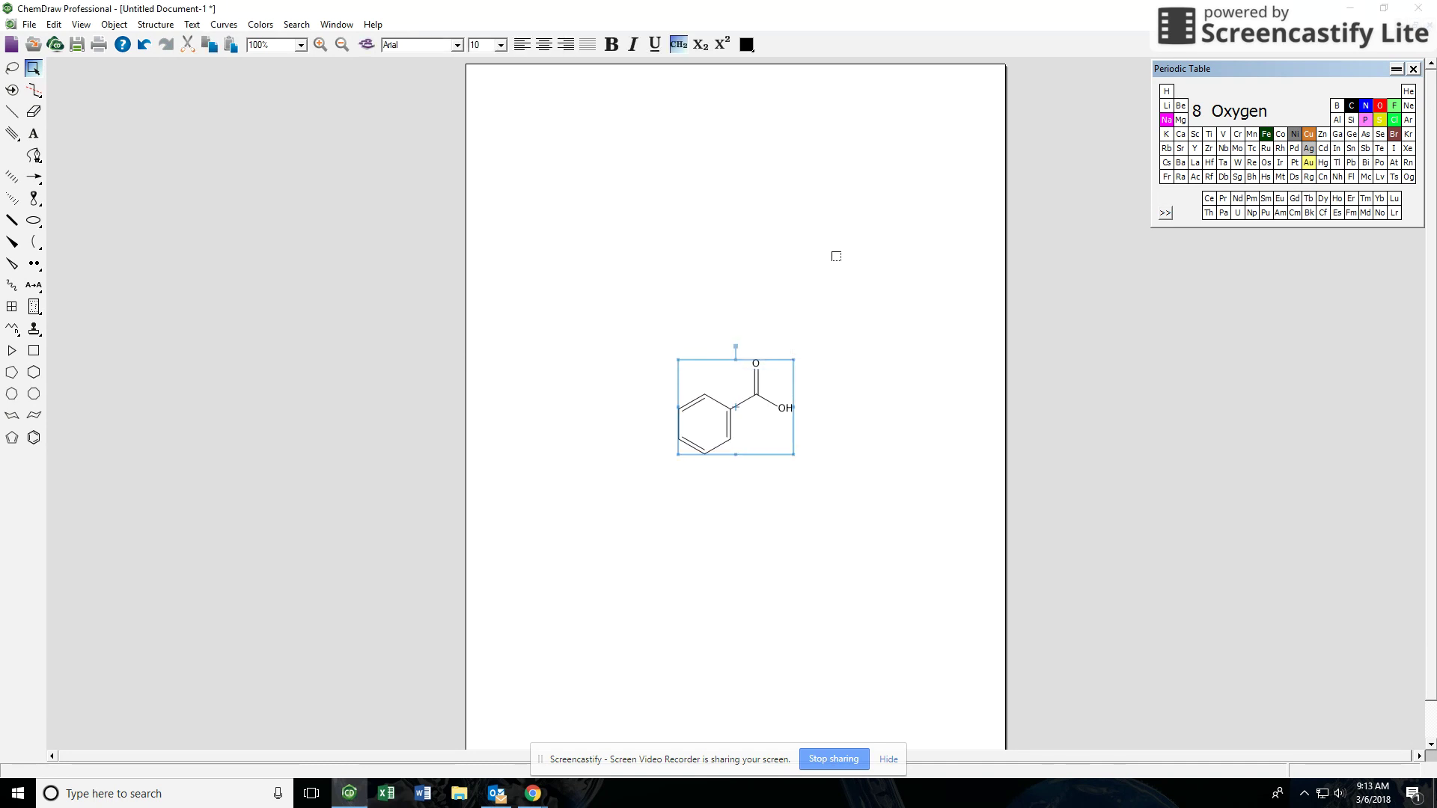
{"action": "left_click", "coordinate": [876, 521]}
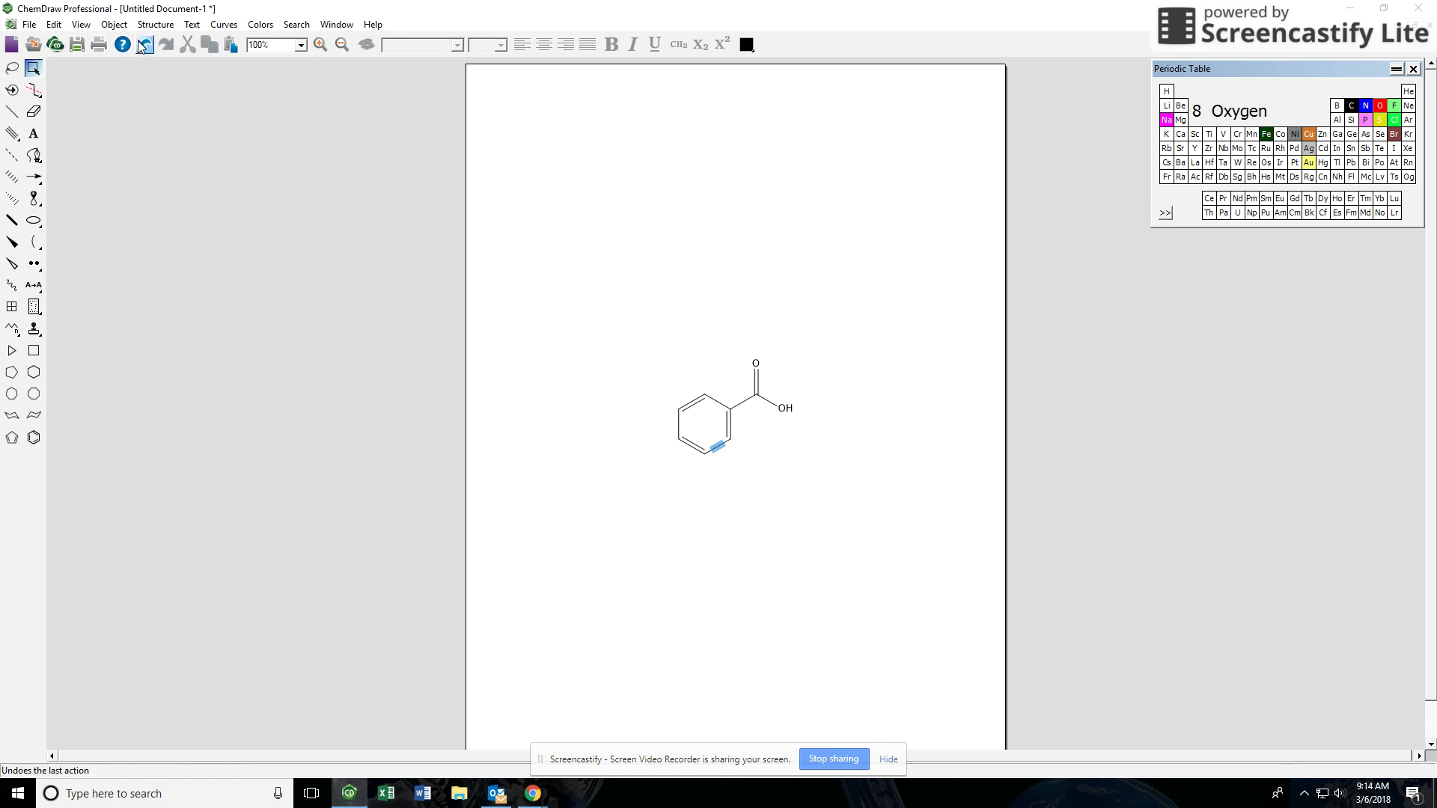
Insert the aspirin structure from its name and move it above the benzoic acid.
{"action": "left_click", "coordinate": [154, 24]}
{"action": "left_click", "coordinate": [244, 486]}
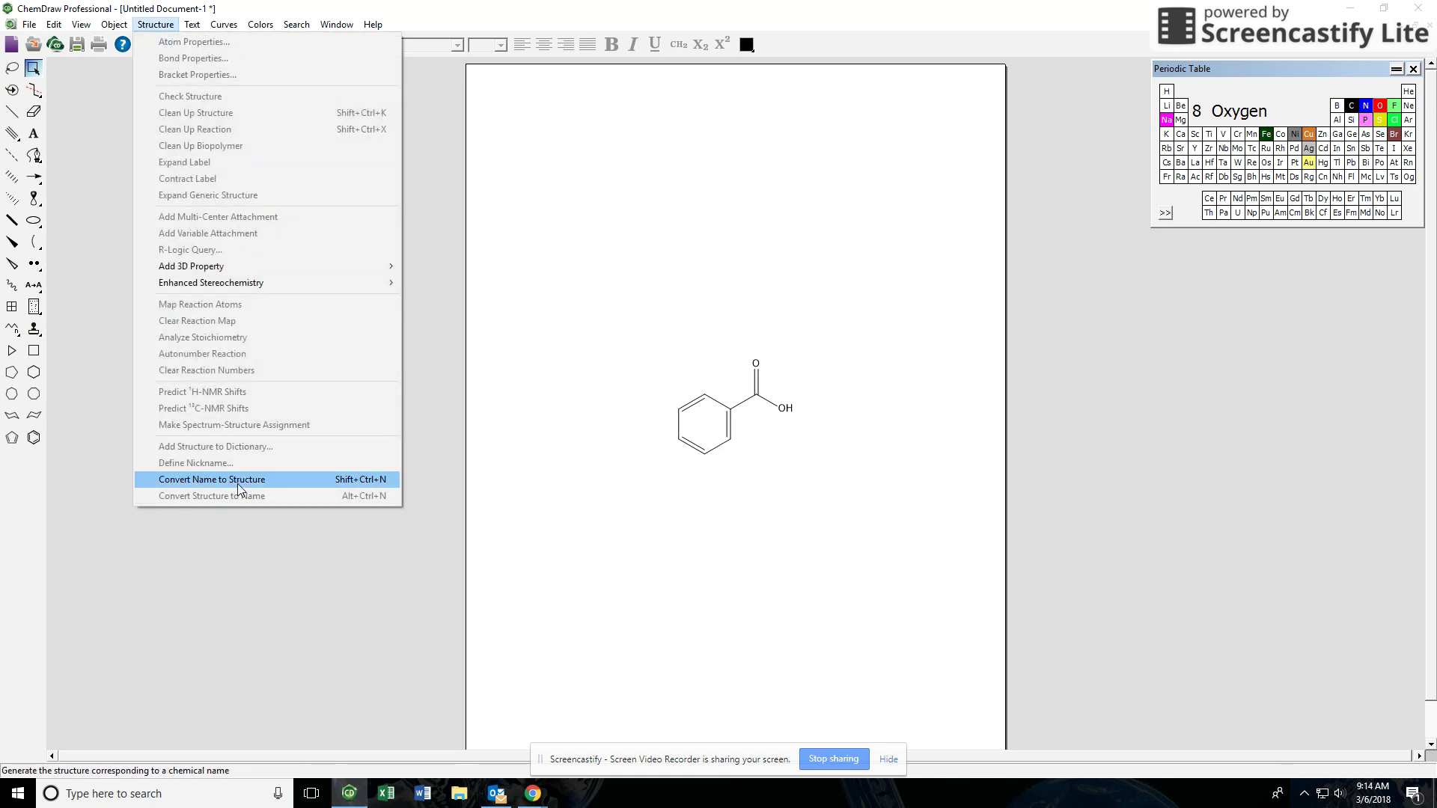
{"action": "type", "text": "asp"}
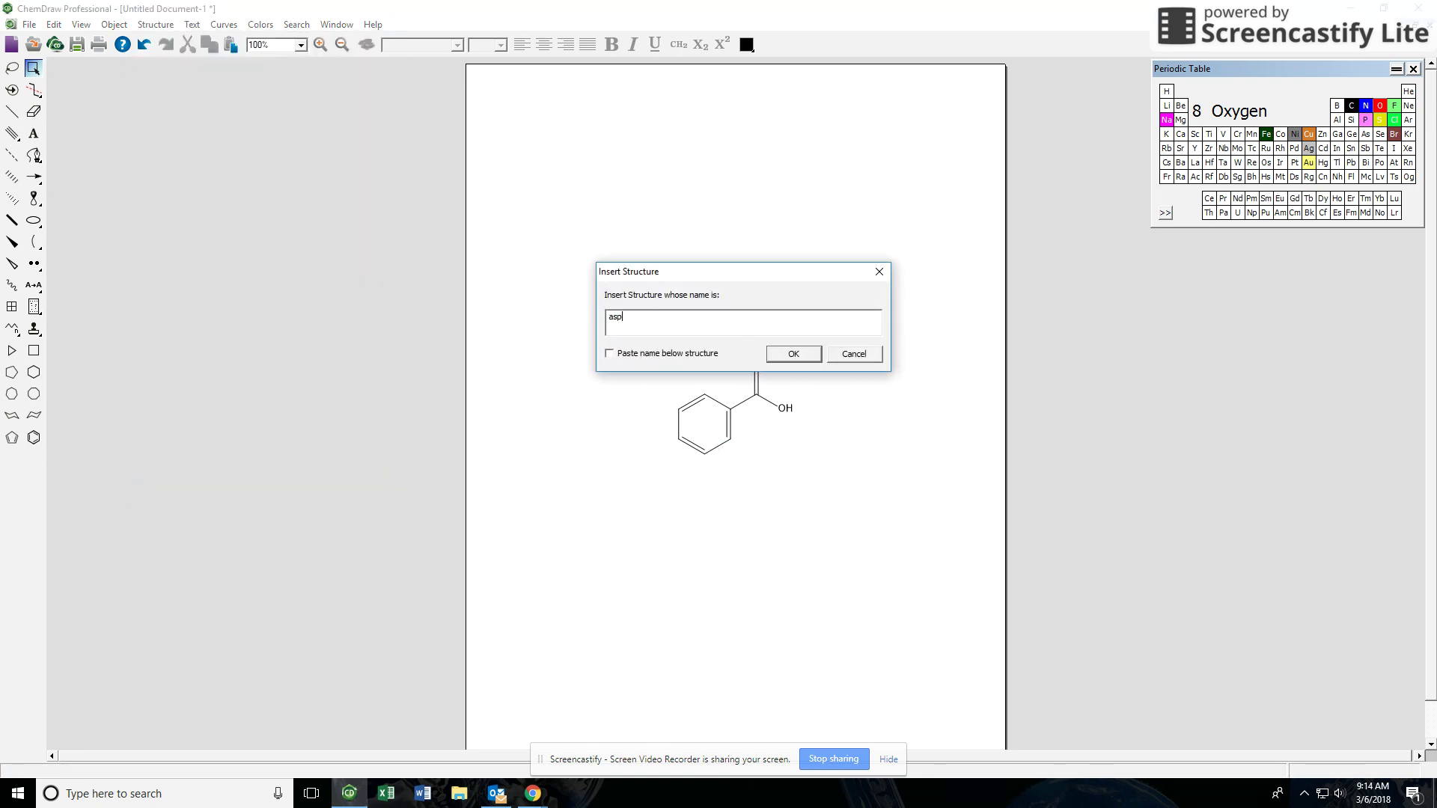
{"action": "key", "text": "Return"}
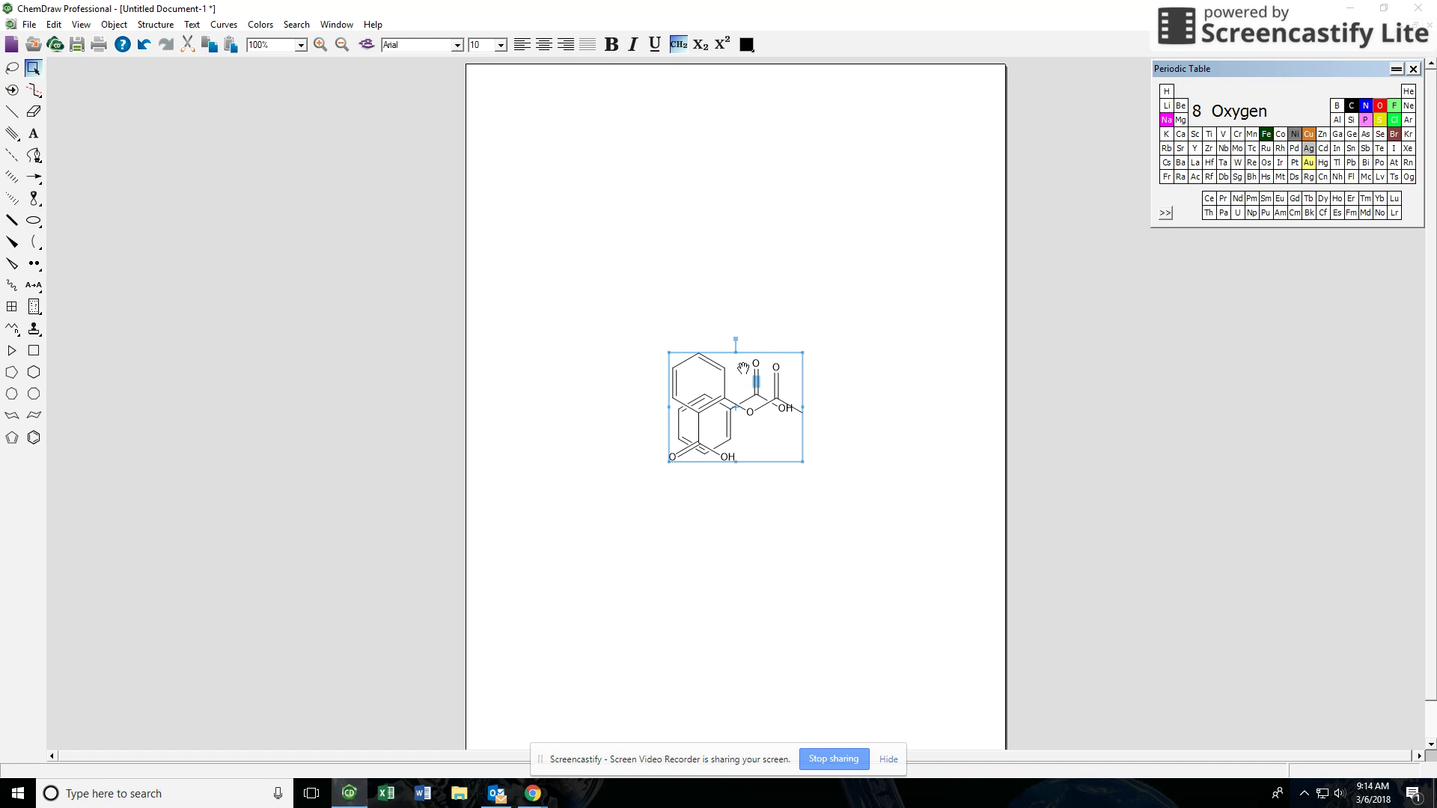
{"action": "left_click_drag", "start_coordinate": [754, 383], "coordinate": [748, 173]}
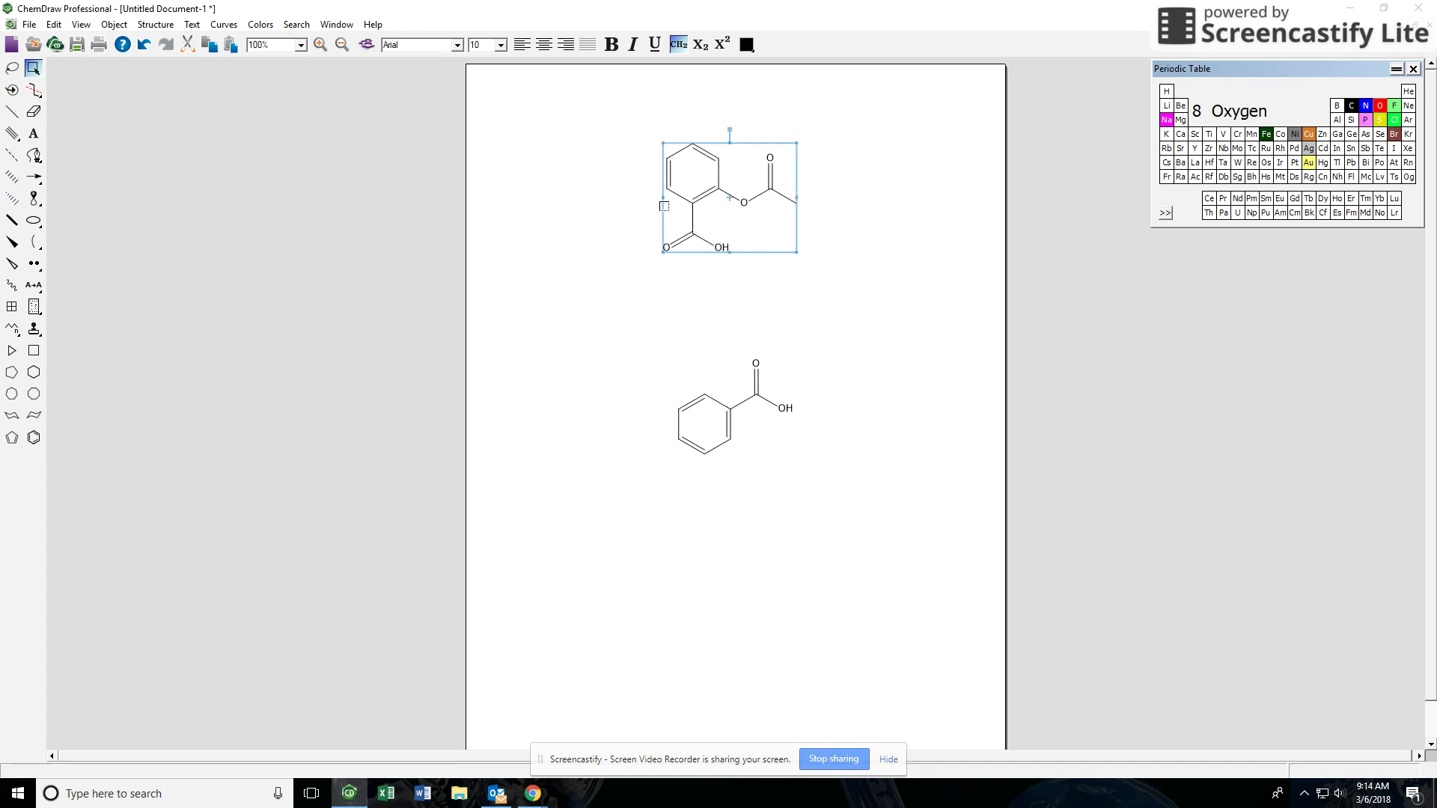
{"action": "left_click", "coordinate": [891, 254]}
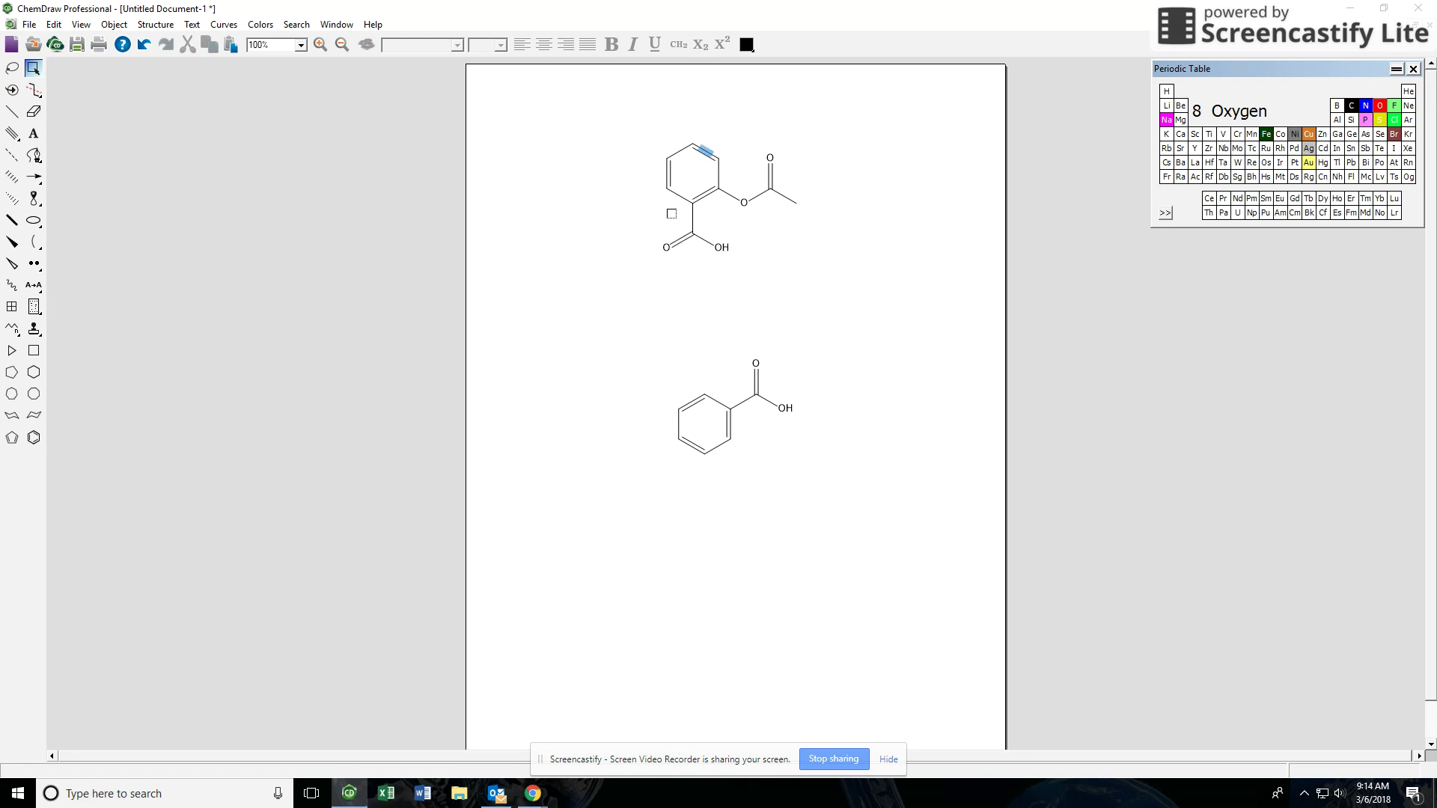
Insert the mCPBA structure from its name and move it below the benzoic acid.
{"action": "left_click", "coordinate": [155, 24]}
{"action": "left_click", "coordinate": [317, 478]}
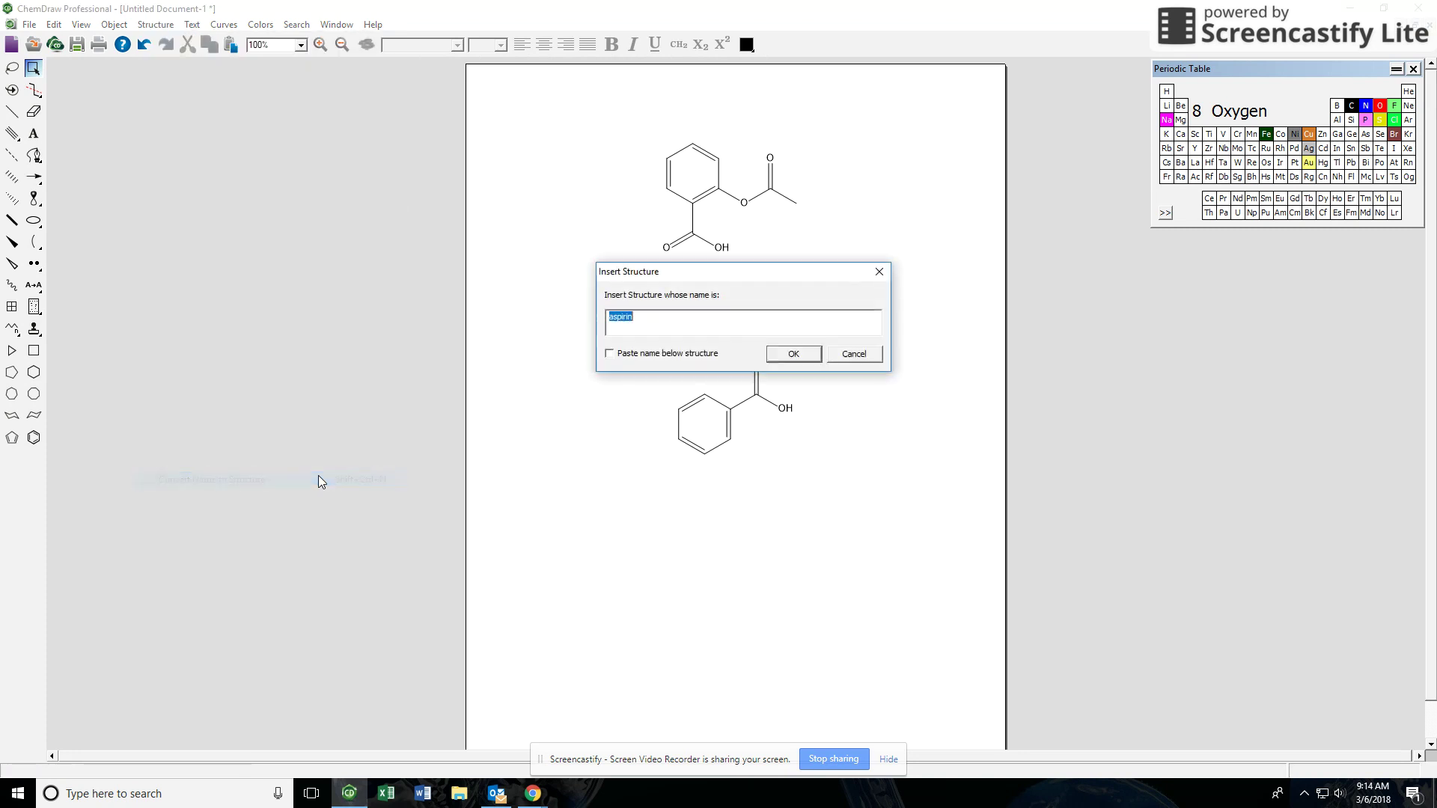
{"action": "type", "text": "m"}
{"action": "left_click", "coordinate": [774, 353]}
{"action": "left_click_drag", "start_coordinate": [786, 442], "coordinate": [865, 602]}
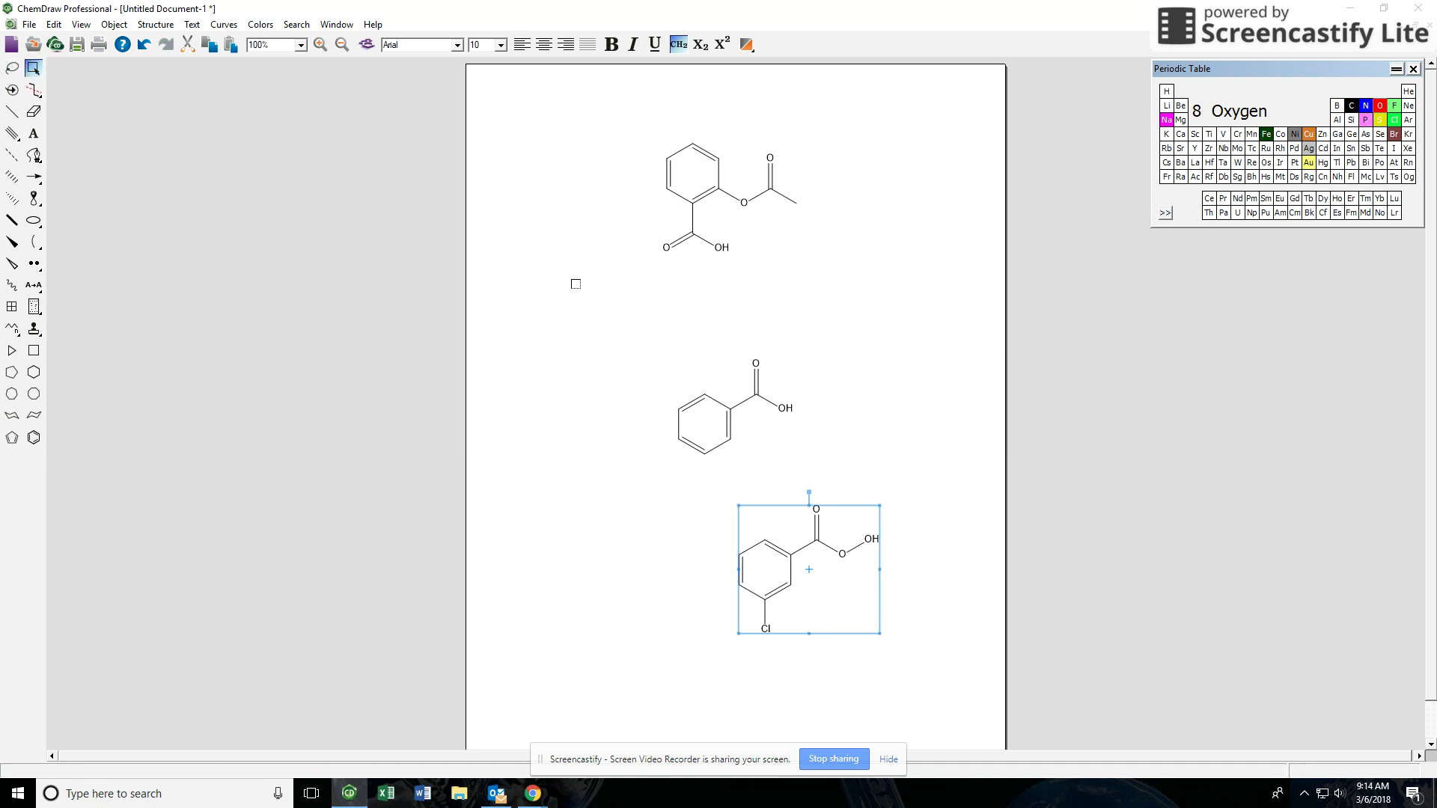
{"action": "left_click", "coordinate": [576, 284]}
Select all three structures on the page and delete them.
{"action": "left_click_drag", "start_coordinate": [587, 117], "coordinate": [959, 663]}
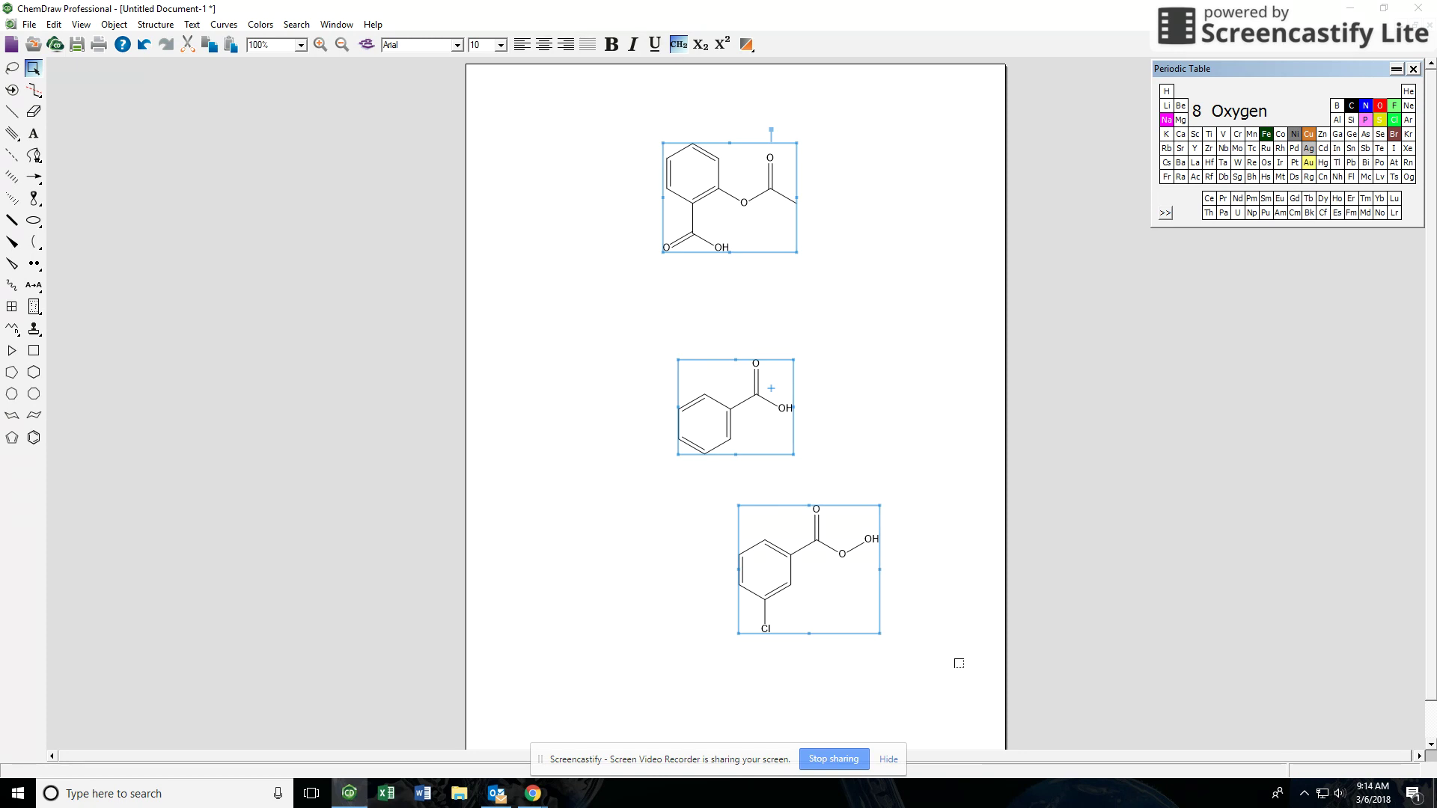
{"action": "left_click", "coordinate": [645, 541]}
{"action": "double_click", "coordinate": [33, 69]}
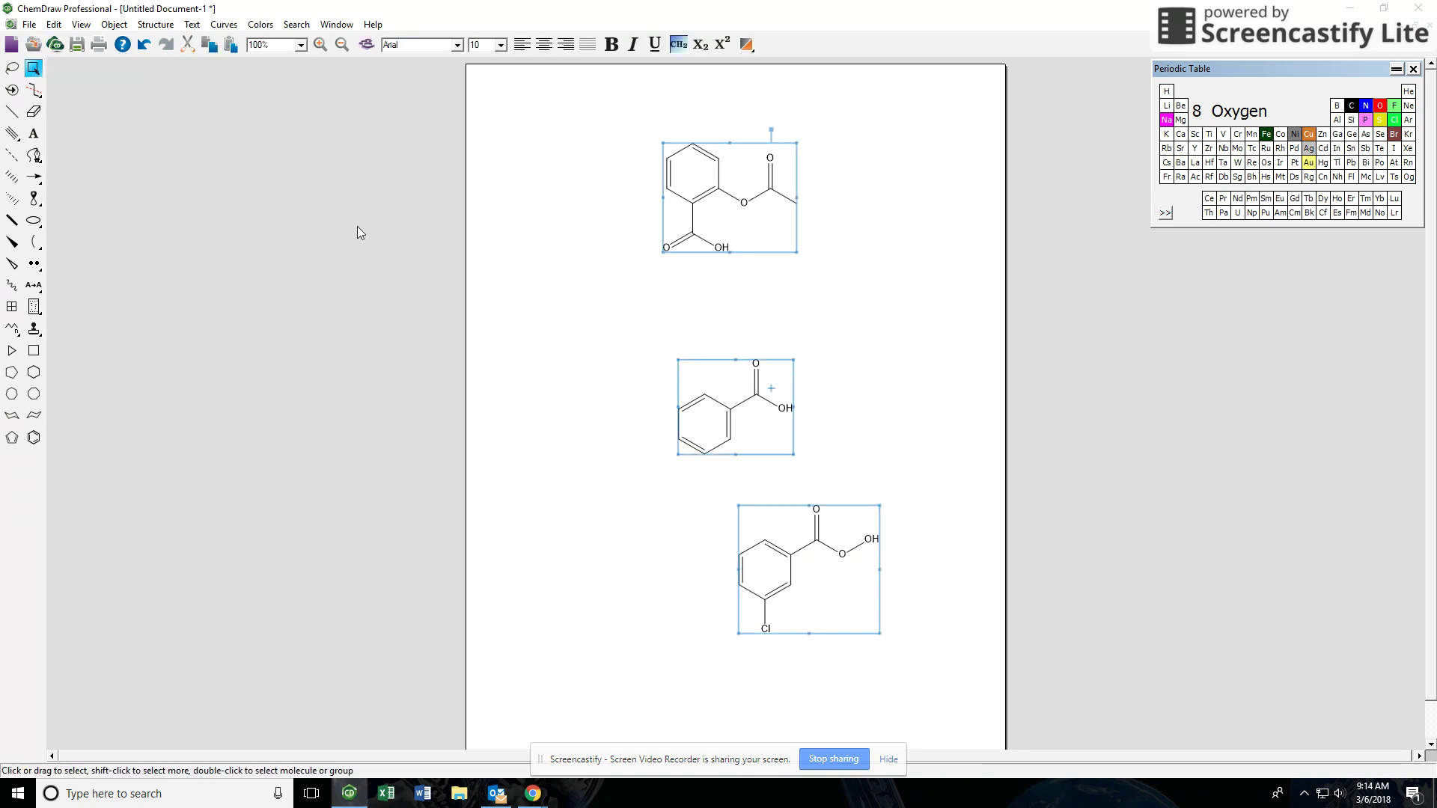
{"action": "left_click", "coordinate": [673, 518]}
{"action": "double_click", "coordinate": [33, 68]}
{"action": "left_click_drag", "start_coordinate": [588, 128], "coordinate": [997, 647]}
{"action": "key", "text": "Delete"}
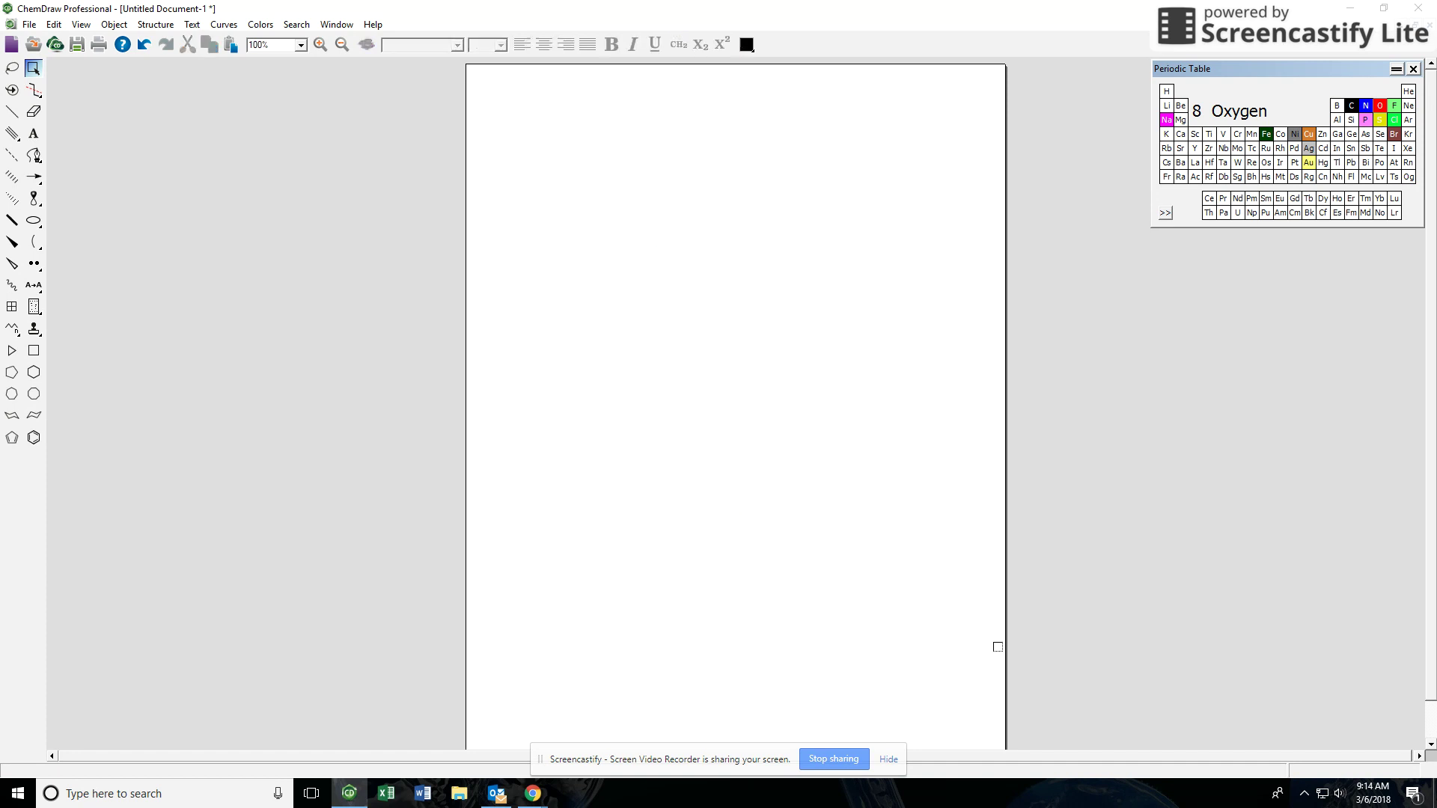
Draw a five-carbon zigzag chain with a methyl branch on its second carbon.
{"action": "left_click", "coordinate": [12, 112]}
{"action": "left_click", "coordinate": [651, 378]}
{"action": "left_click", "coordinate": [677, 366]}
{"action": "left_click", "coordinate": [704, 379]}
{"action": "left_click", "coordinate": [730, 365]}
{"action": "left_click", "coordinate": [678, 364]}
Select the branched carbon chain and convert the structure to its chemical name.
{"action": "left_click", "coordinate": [33, 68]}
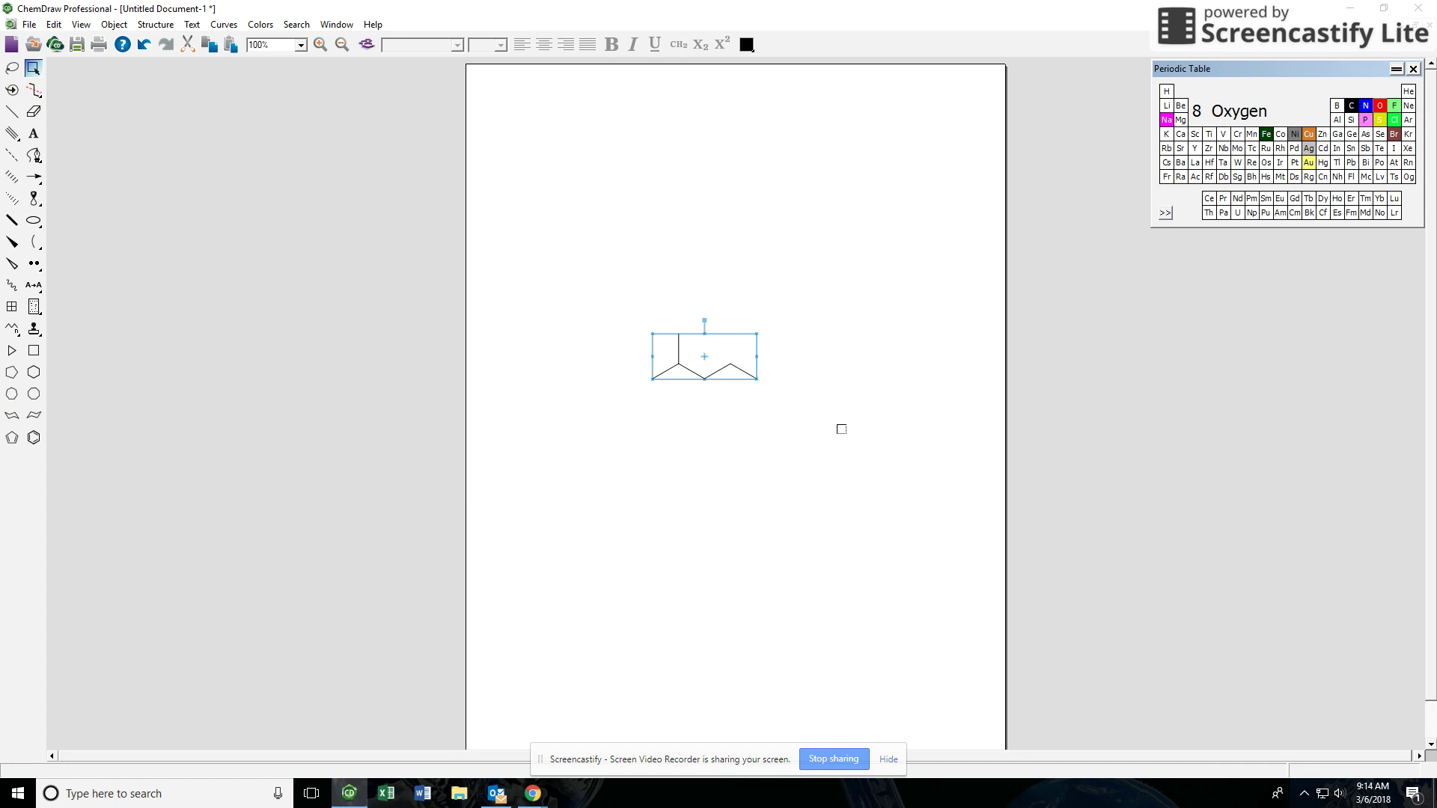
{"action": "left_click", "coordinate": [12, 68]}
{"action": "left_click_drag", "start_coordinate": [604, 334], "coordinate": [875, 295]}
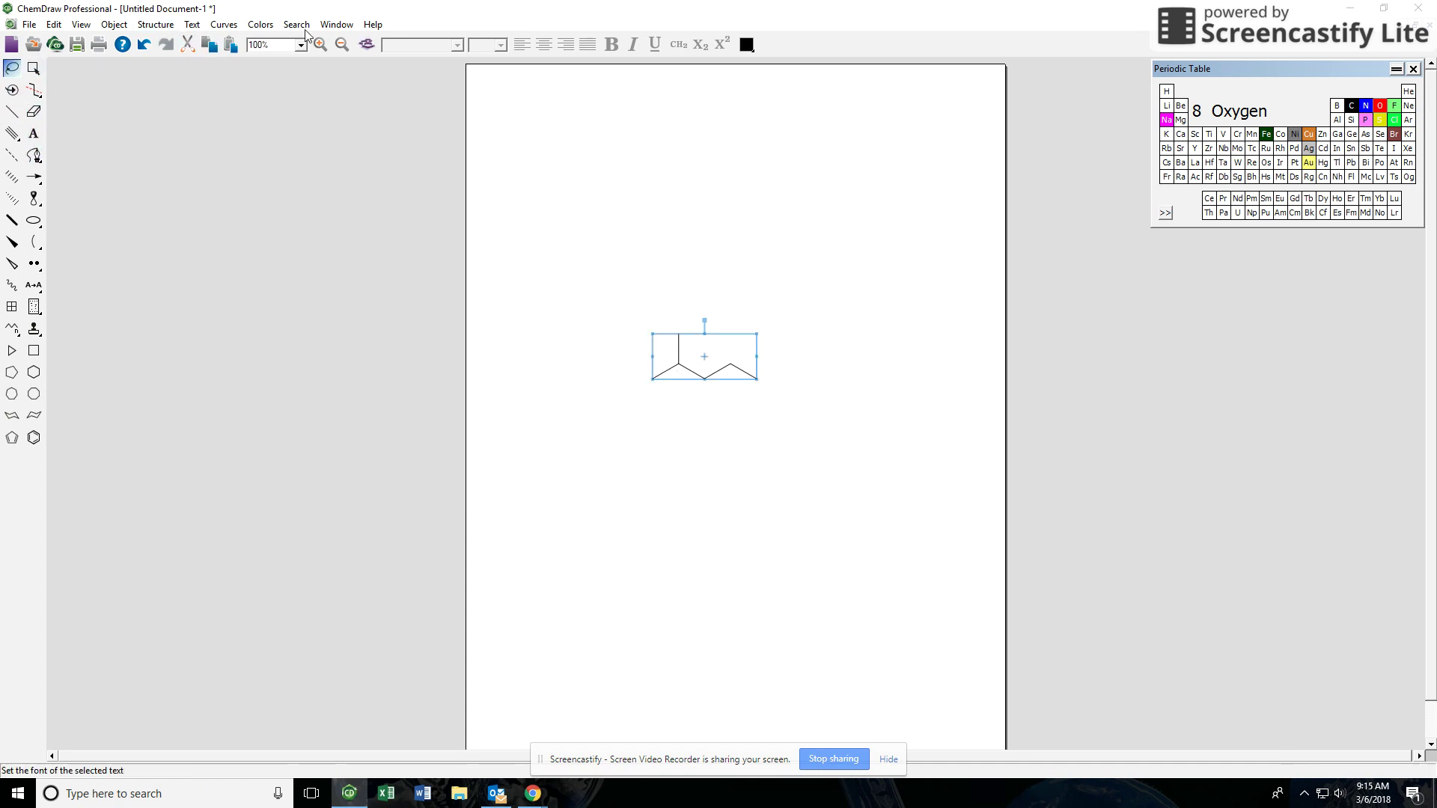
{"action": "left_click", "coordinate": [155, 24]}
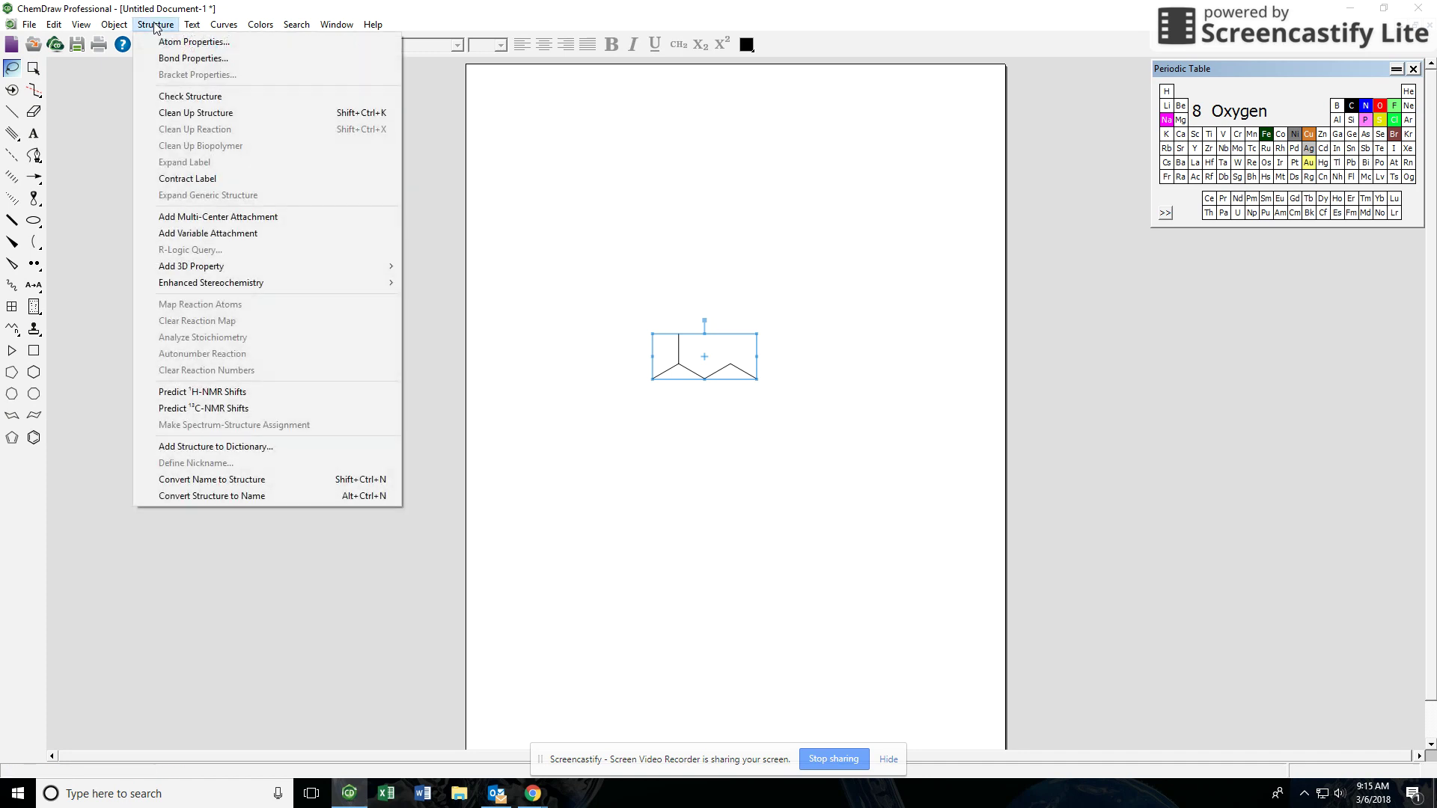
{"action": "left_click", "coordinate": [217, 498]}
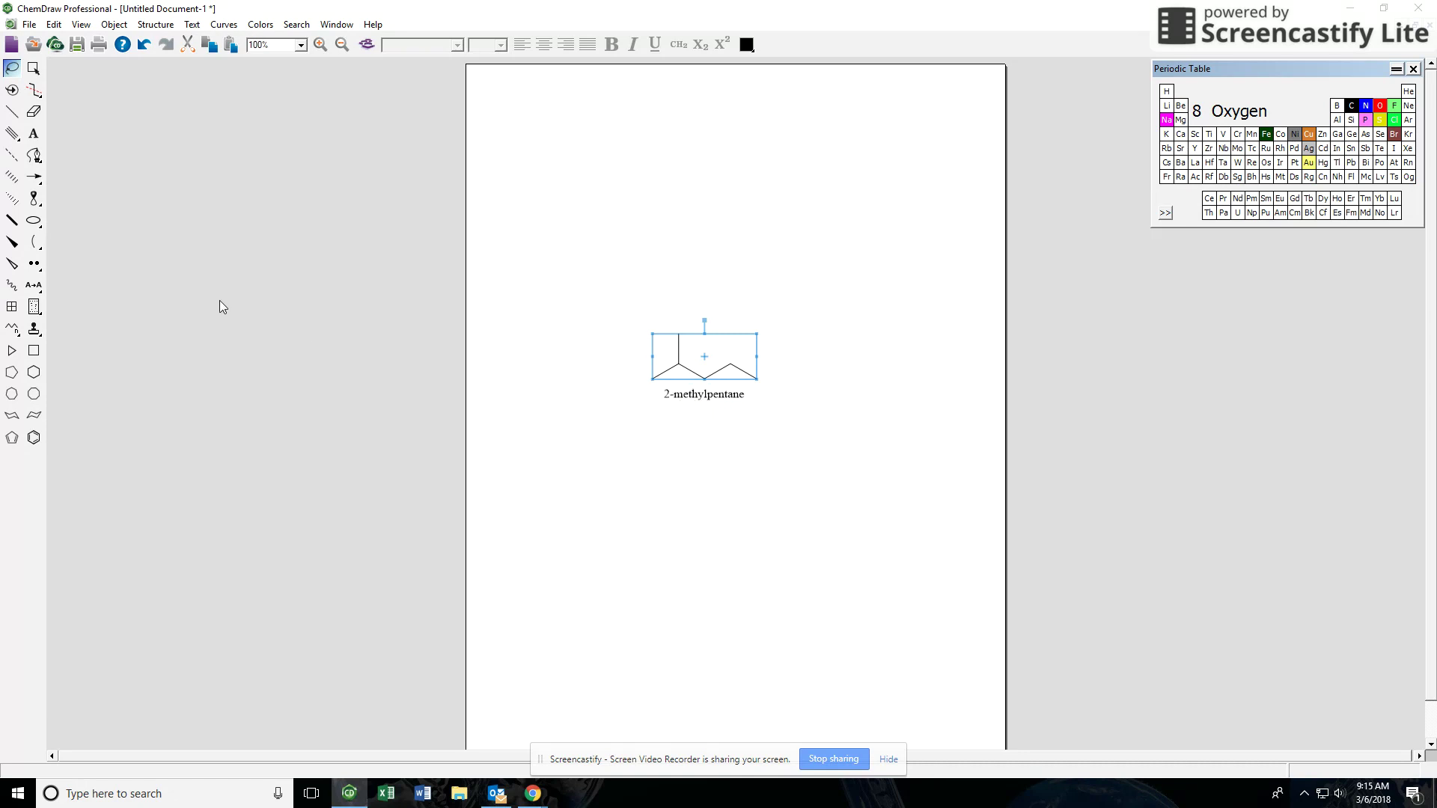
Erase the name below the chain and turn the methyl branch into a solid wedge bond ending in Cl.
{"action": "left_click", "coordinate": [33, 114]}
{"action": "left_click", "coordinate": [736, 403]}
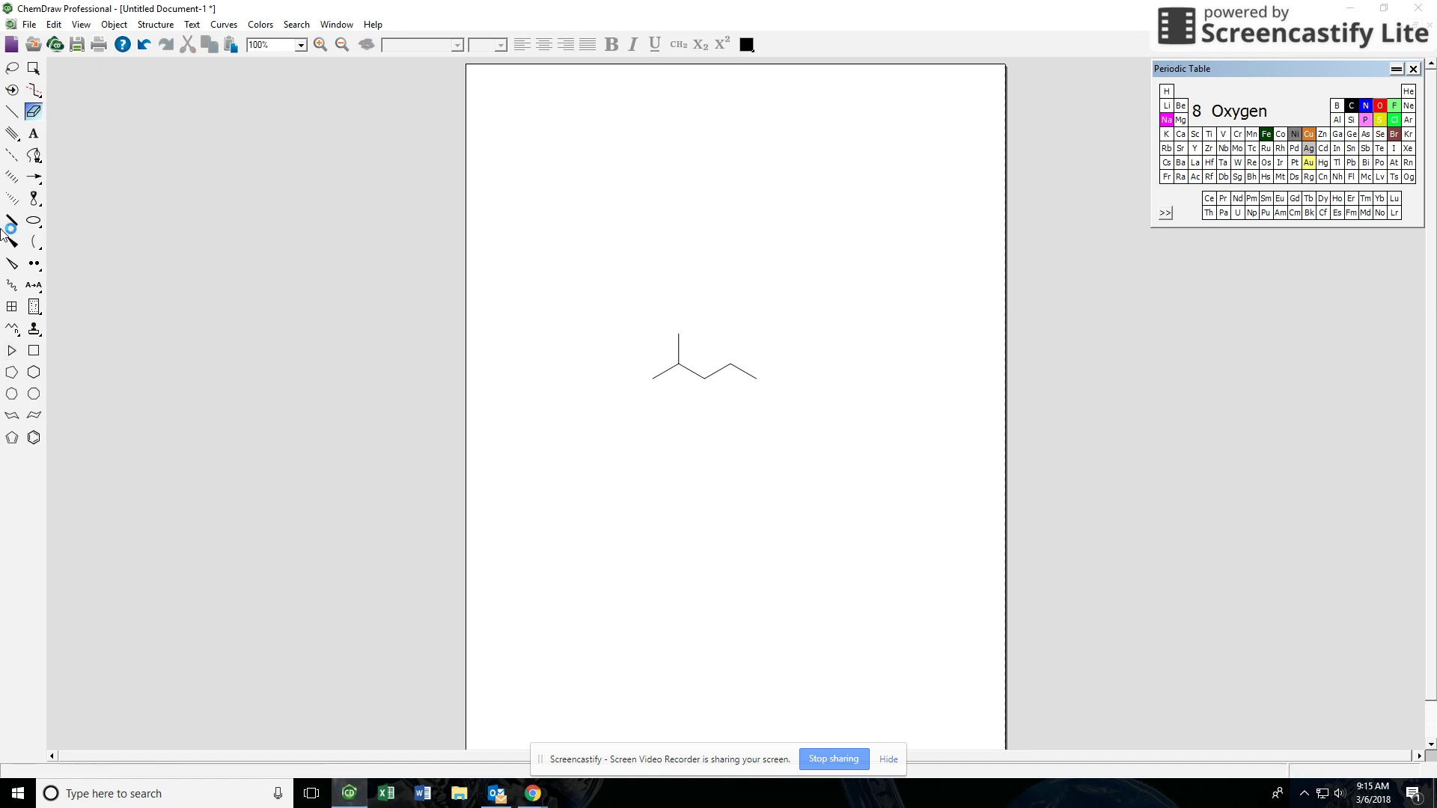
{"action": "left_click", "coordinate": [15, 247]}
{"action": "left_click", "coordinate": [679, 348]}
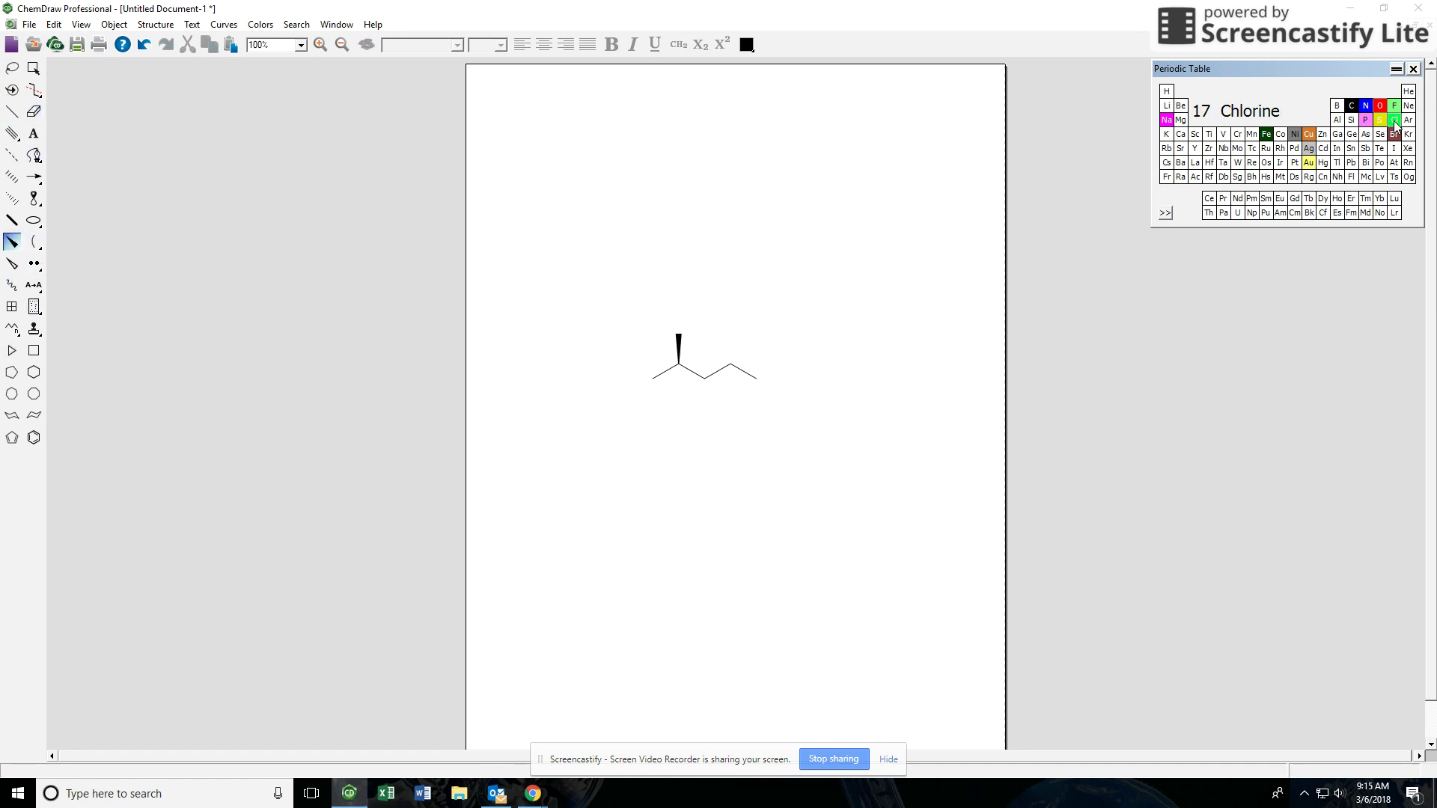
{"action": "left_click", "coordinate": [679, 335]}
Select the chlorinated chain and convert the structure to its stereochemical name.
{"action": "left_click", "coordinate": [40, 69]}
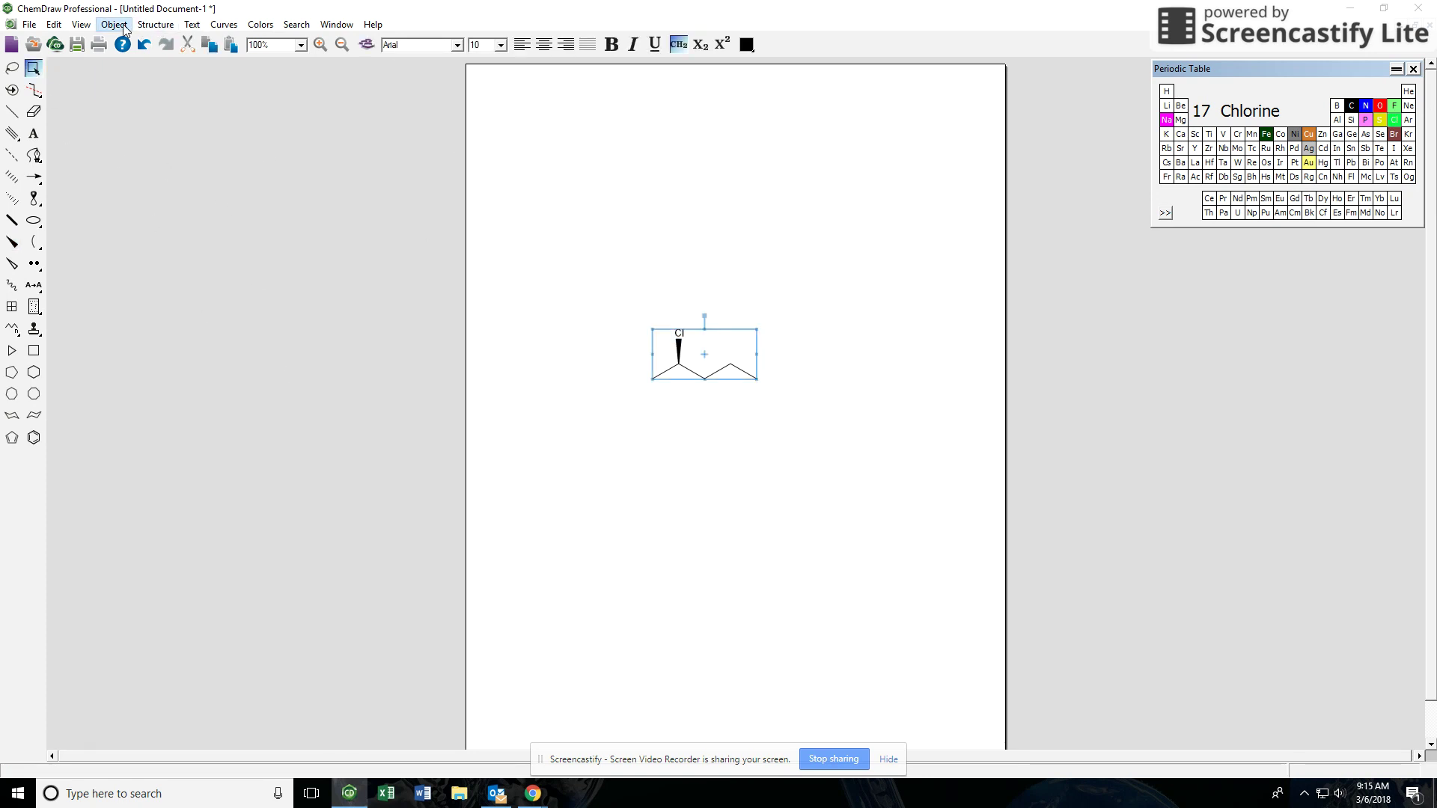
{"action": "left_click", "coordinate": [154, 27]}
{"action": "left_click", "coordinate": [254, 496]}
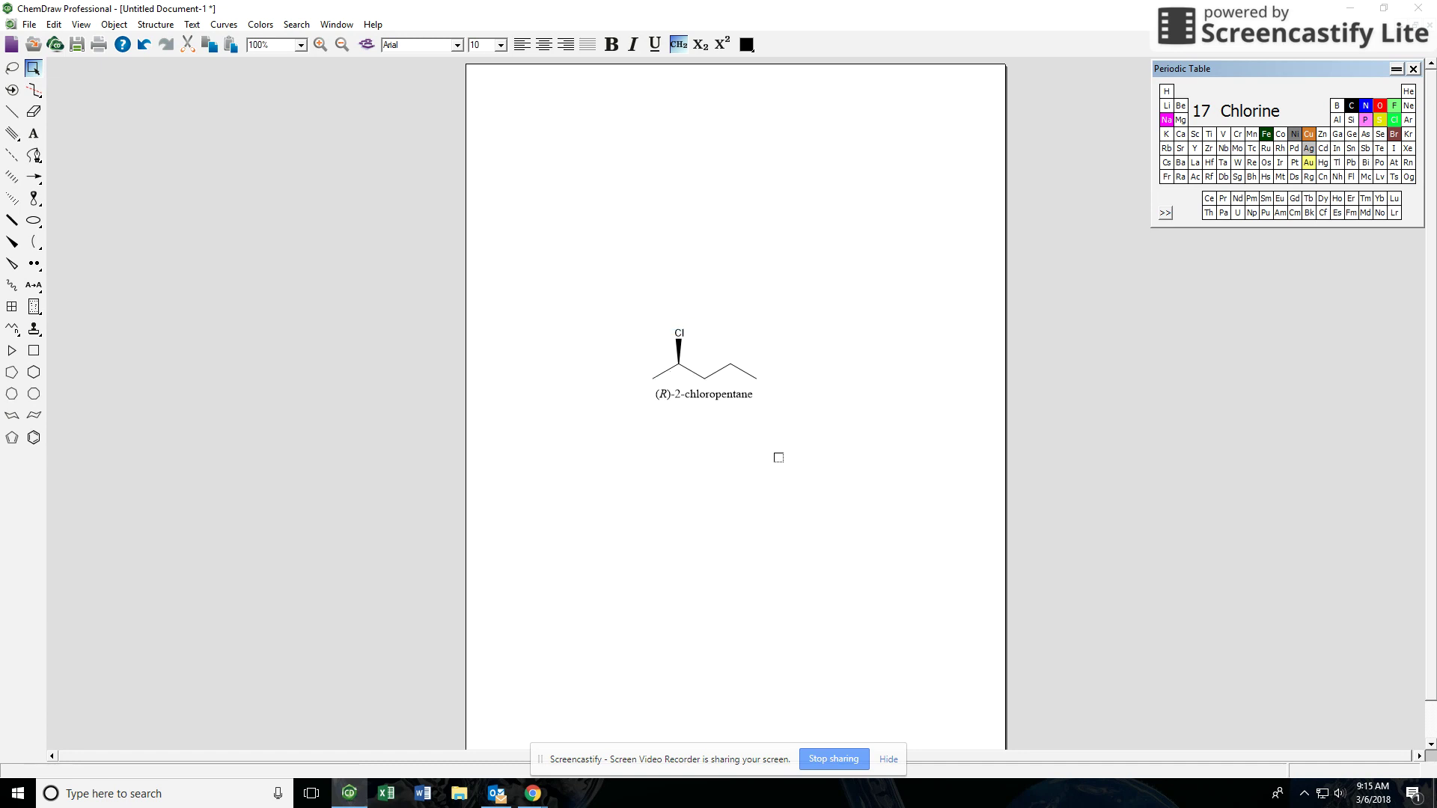
Delete the chlorinated chain together with its name label.
{"action": "left_click", "coordinate": [778, 458]}
{"action": "left_click_drag", "start_coordinate": [826, 455], "coordinate": [632, 295]}
{"action": "key", "text": "Delete"}
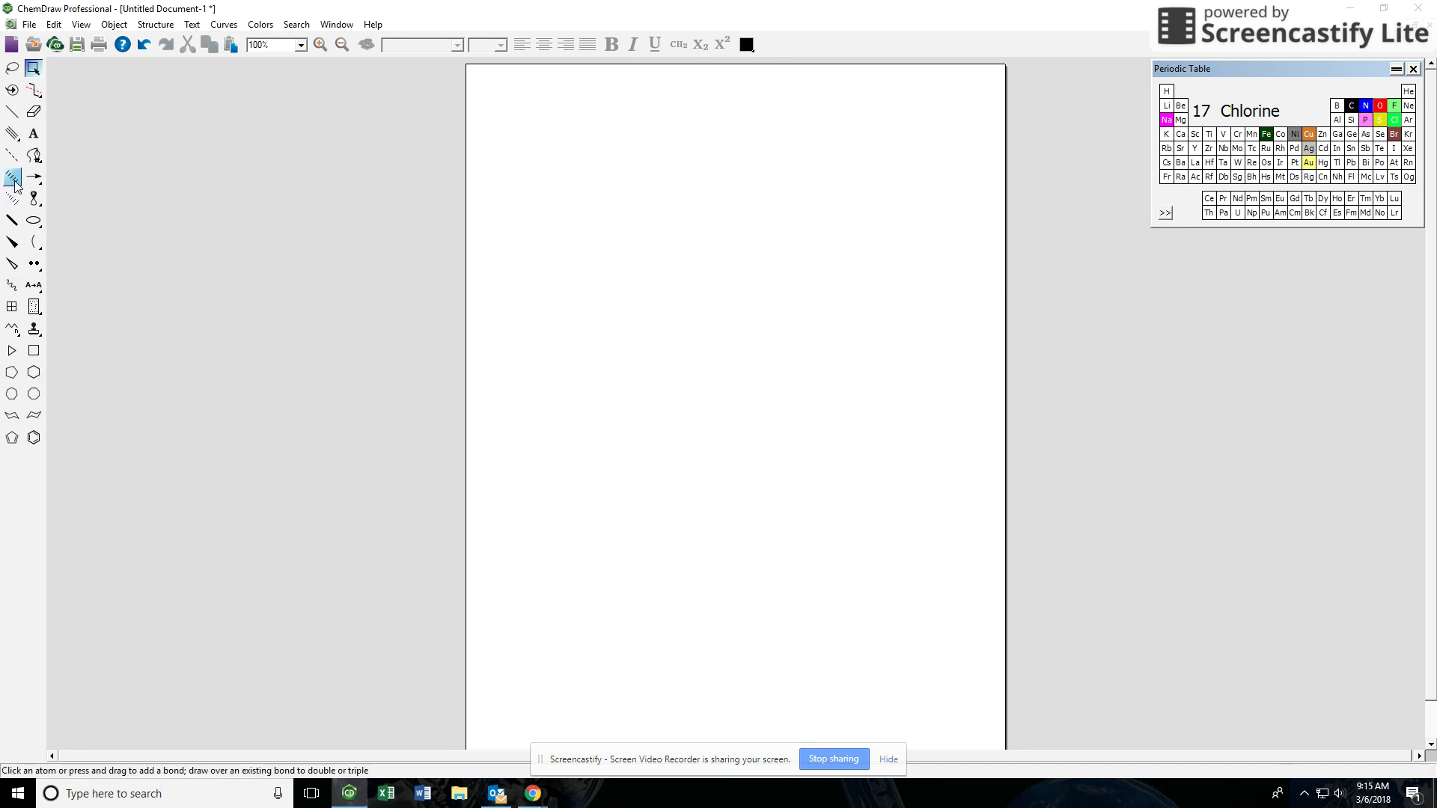
Insert the aspirin structure on the empty page by converting the name "aspirin".
{"action": "left_click", "coordinate": [155, 24]}
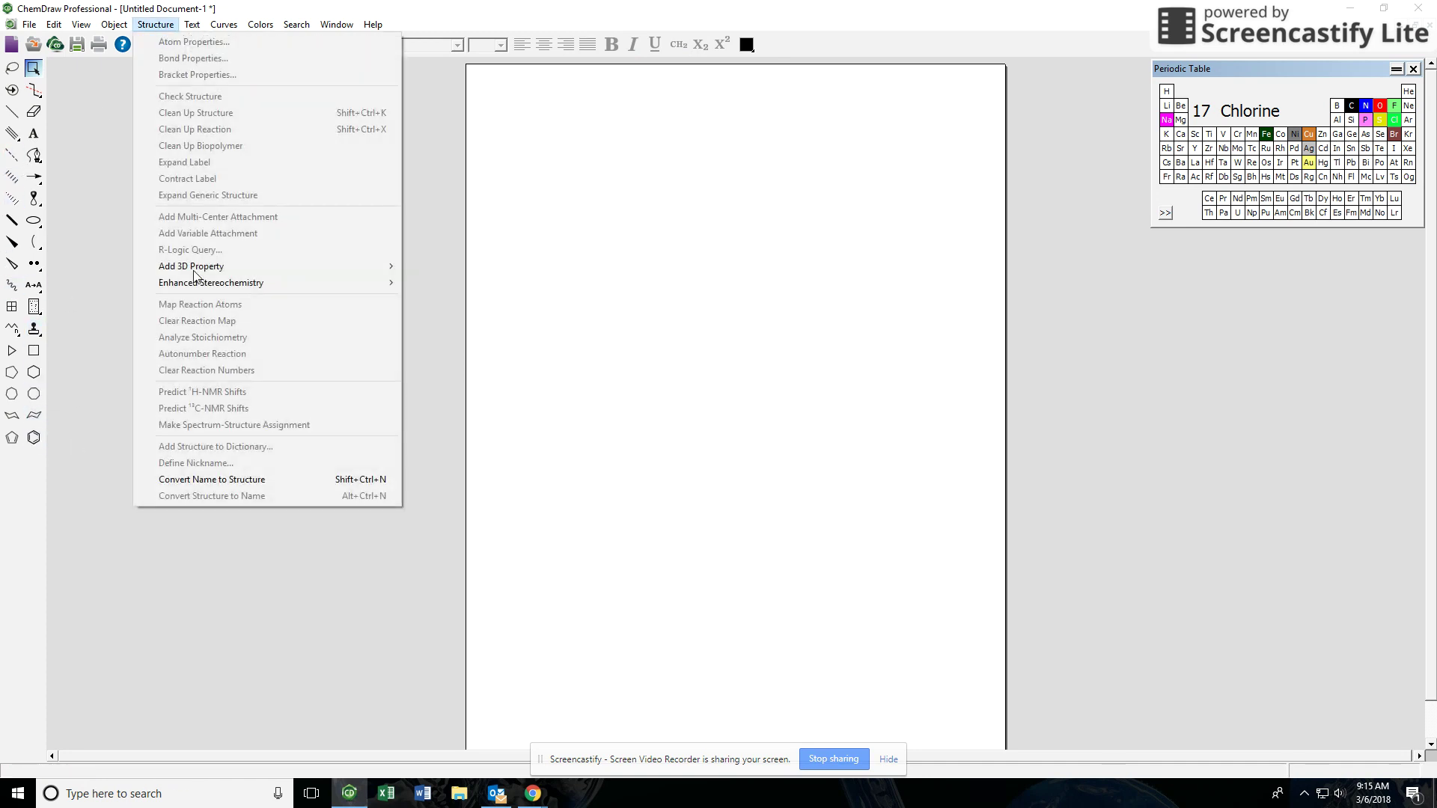
{"action": "left_click", "coordinate": [285, 475]}
{"action": "type", "text": "aspirin"}
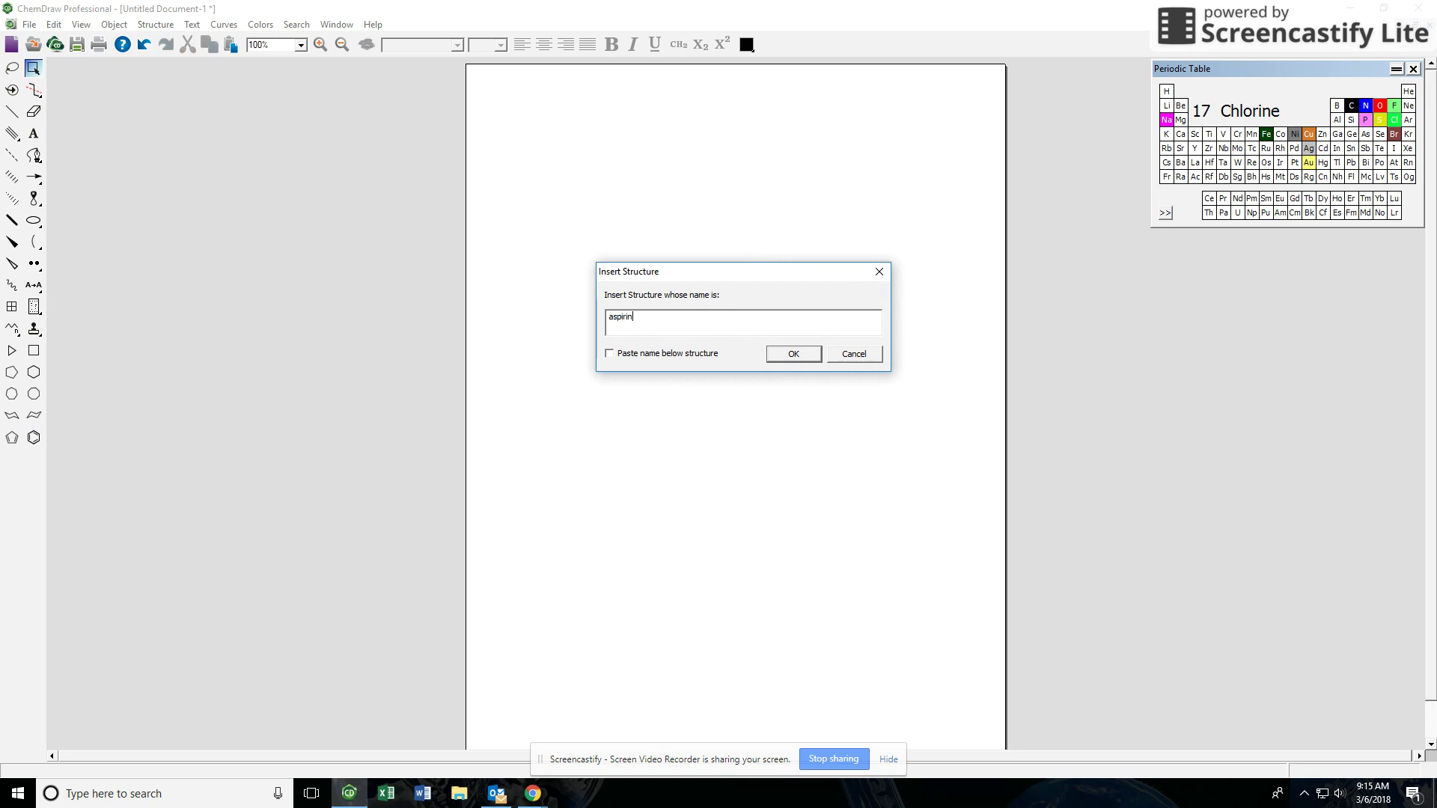
{"action": "key", "text": "Return"}
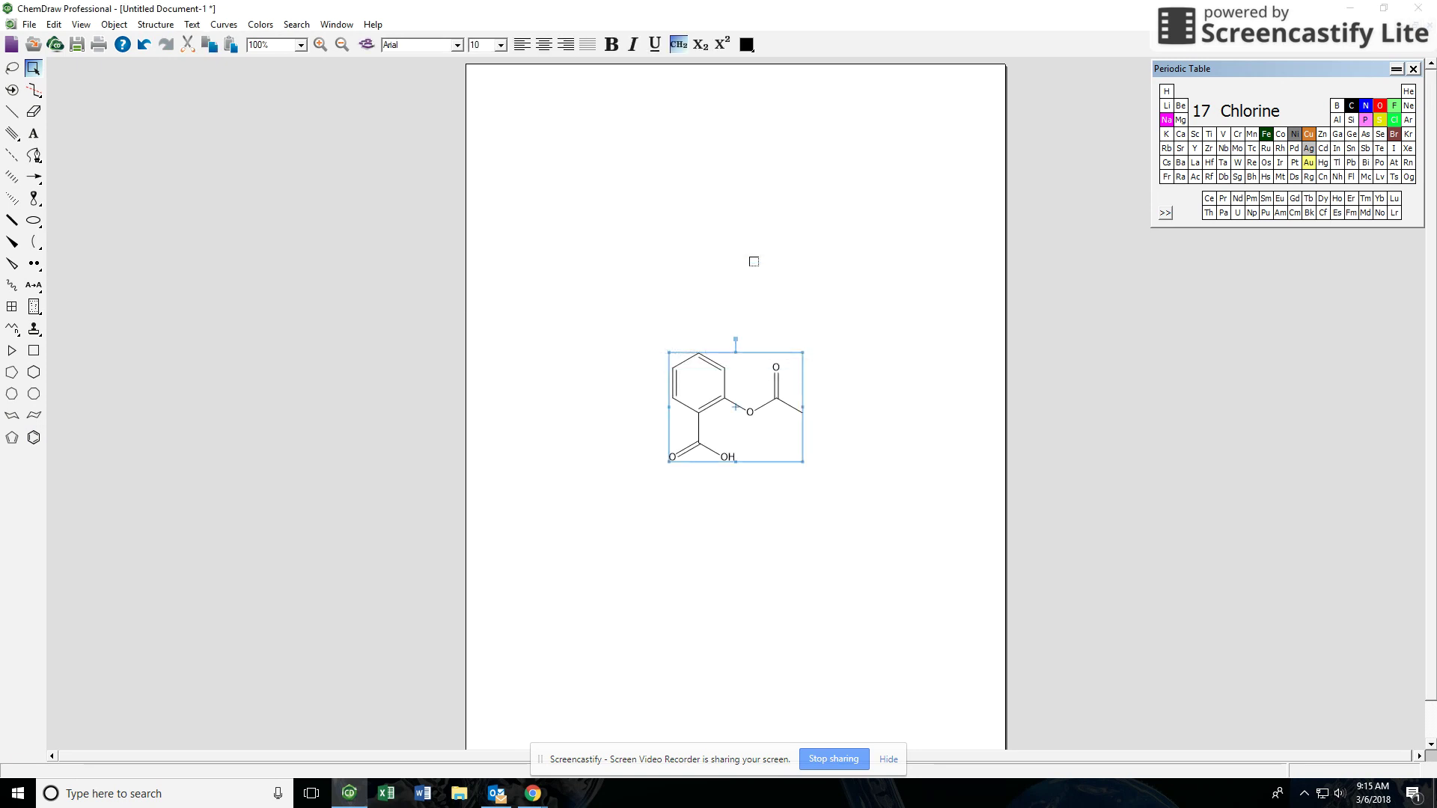
{"action": "left_click", "coordinate": [725, 278]}
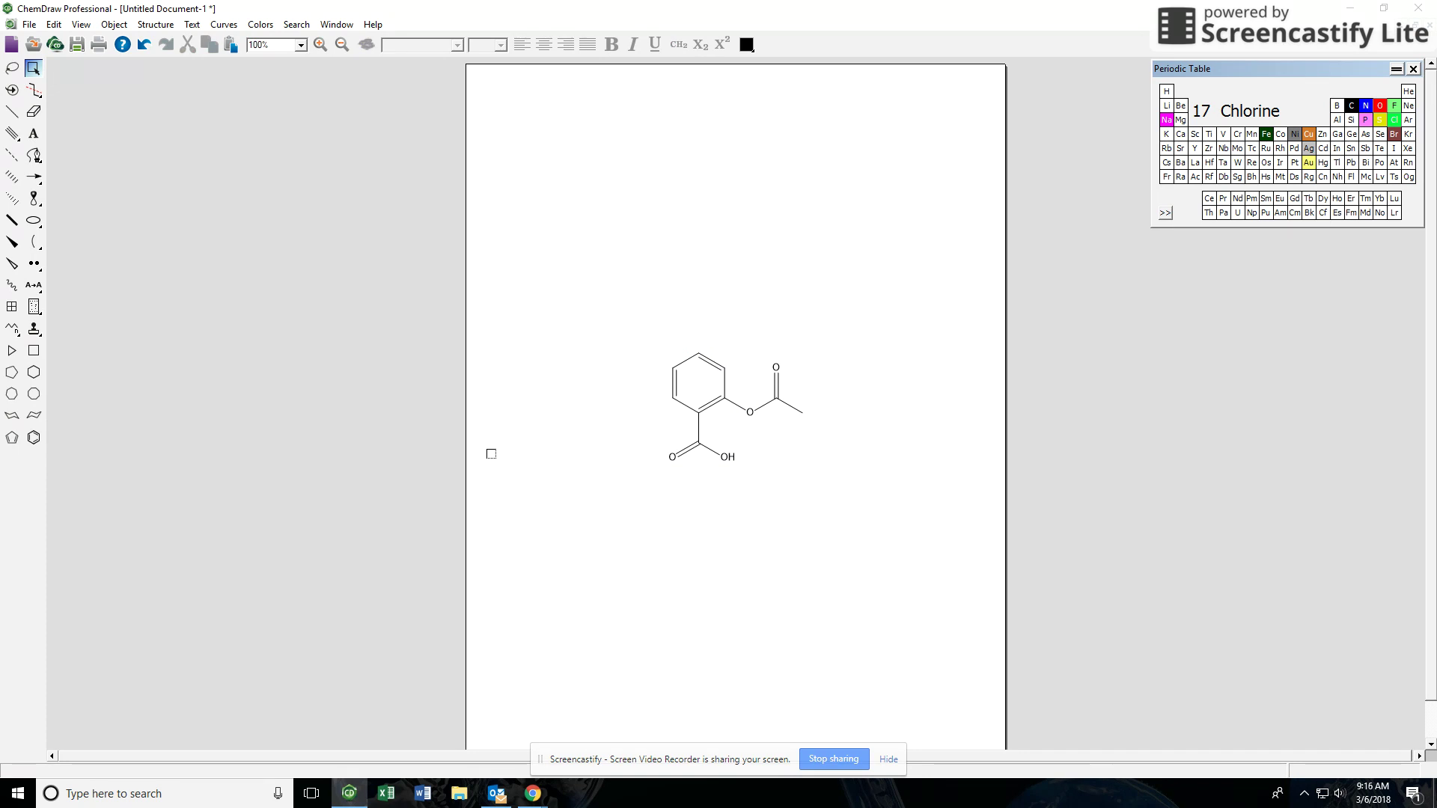
Select the whole aspirin structure and predict its 1H-NMR shifts.
{"action": "double_click", "coordinate": [35, 67]}
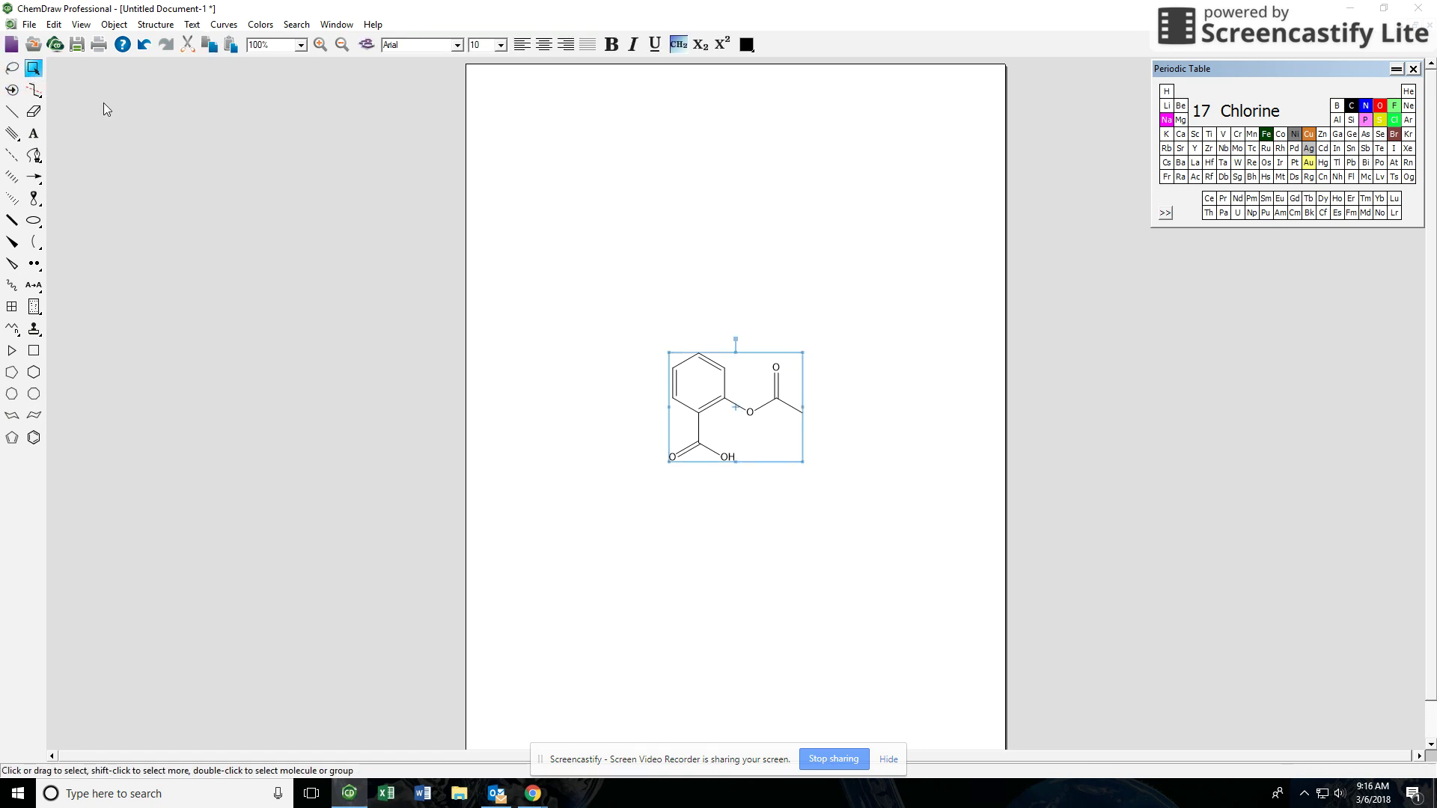
{"action": "left_click", "coordinate": [807, 487]}
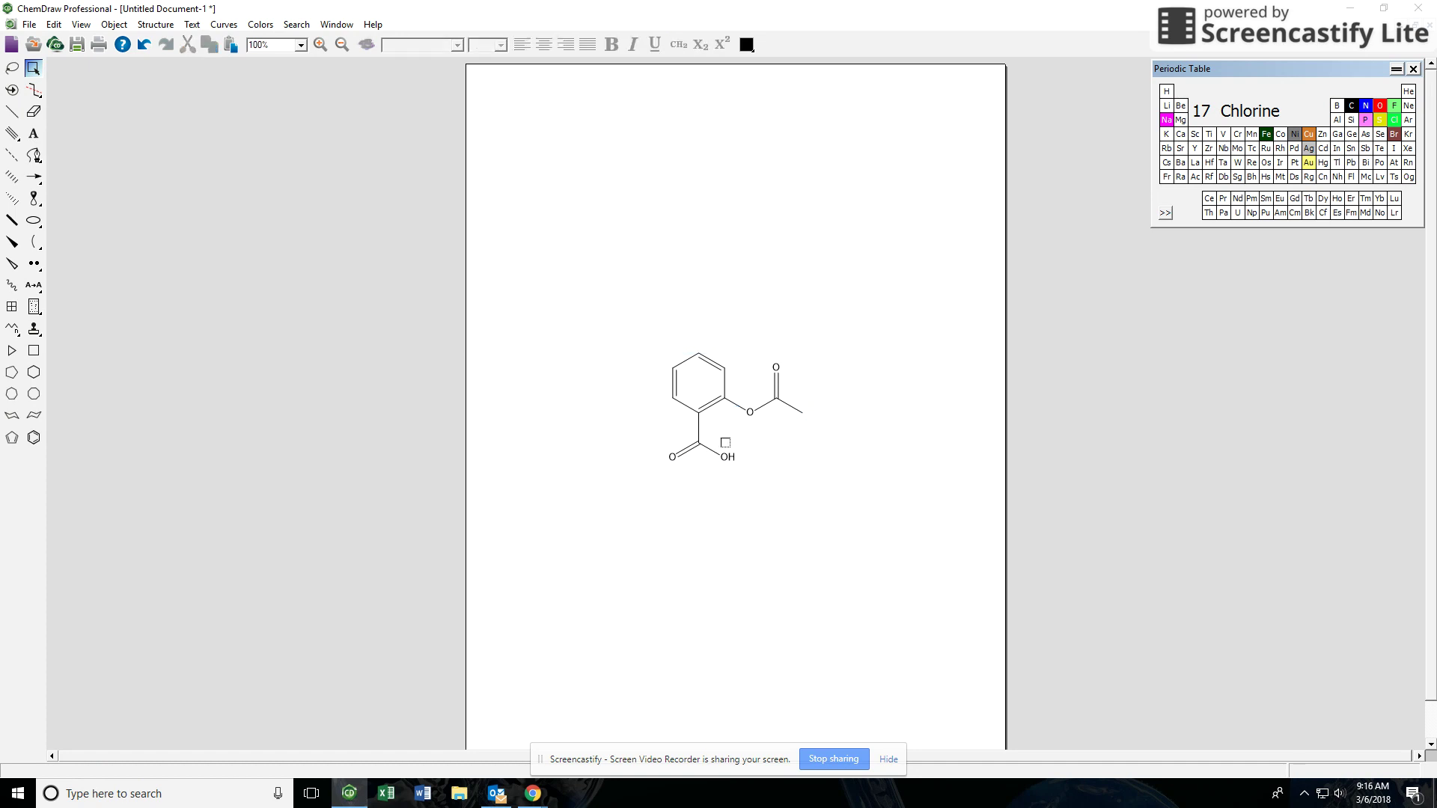
{"action": "key", "text": "ctrl+a"}
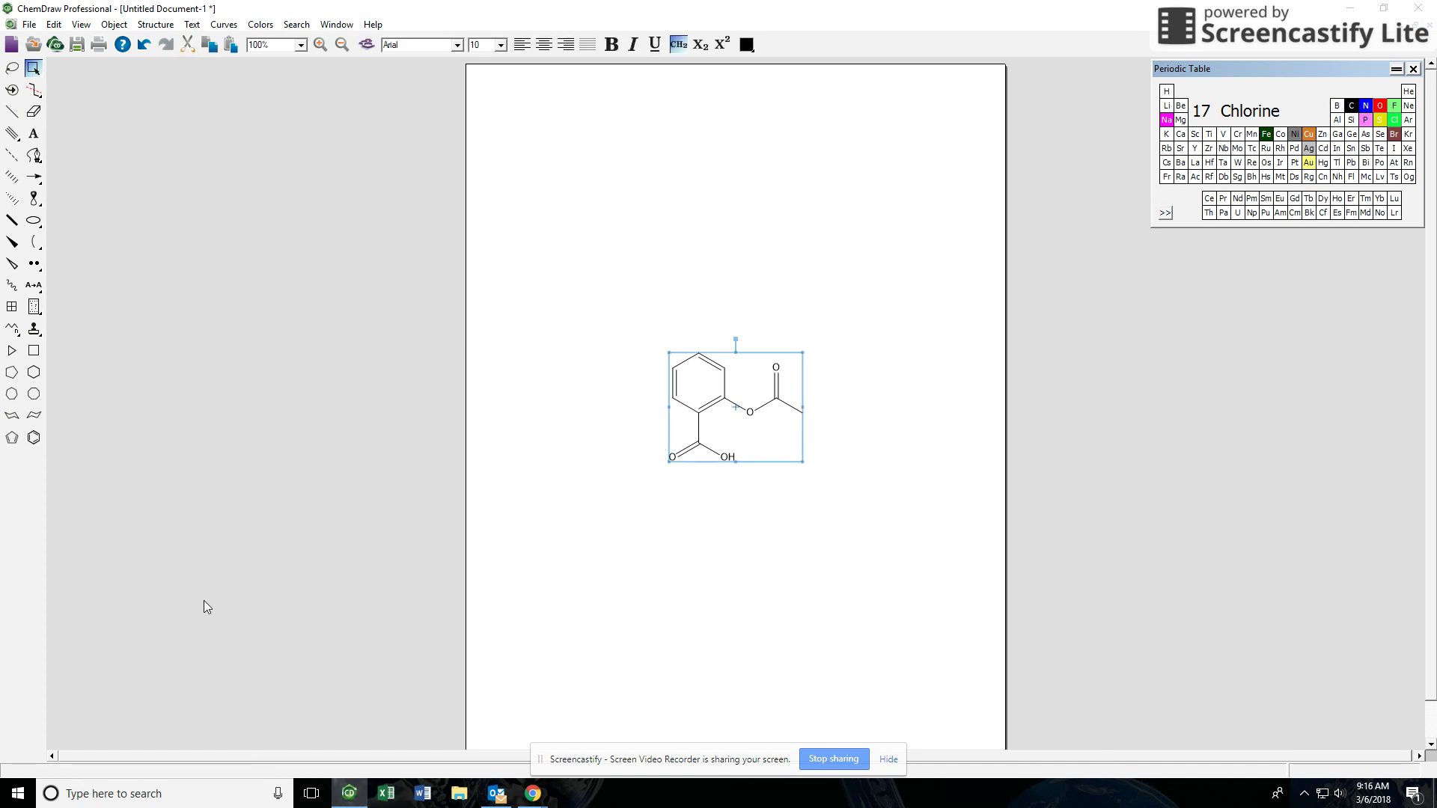
{"action": "left_click", "coordinate": [169, 26]}
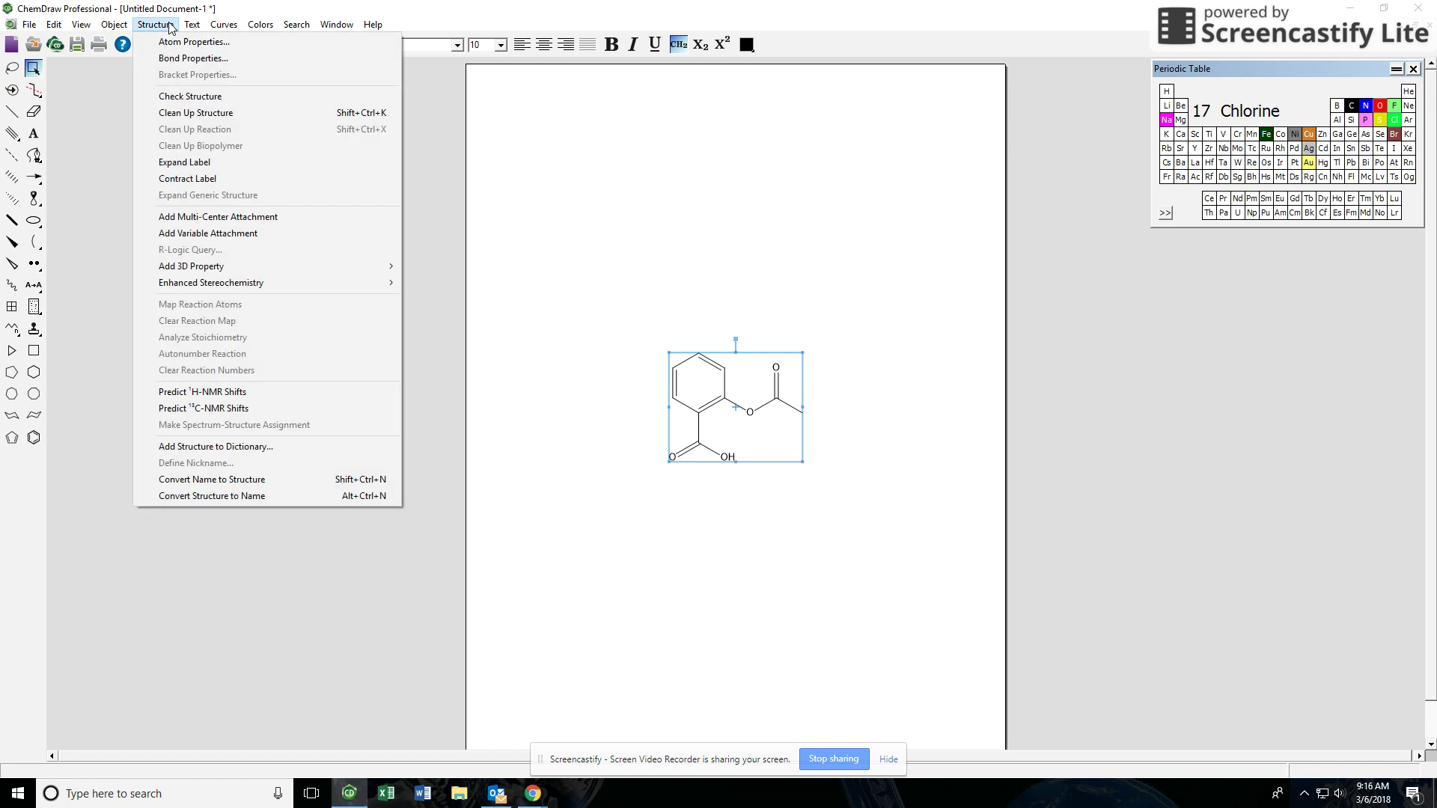
{"action": "left_click", "coordinate": [265, 399]}
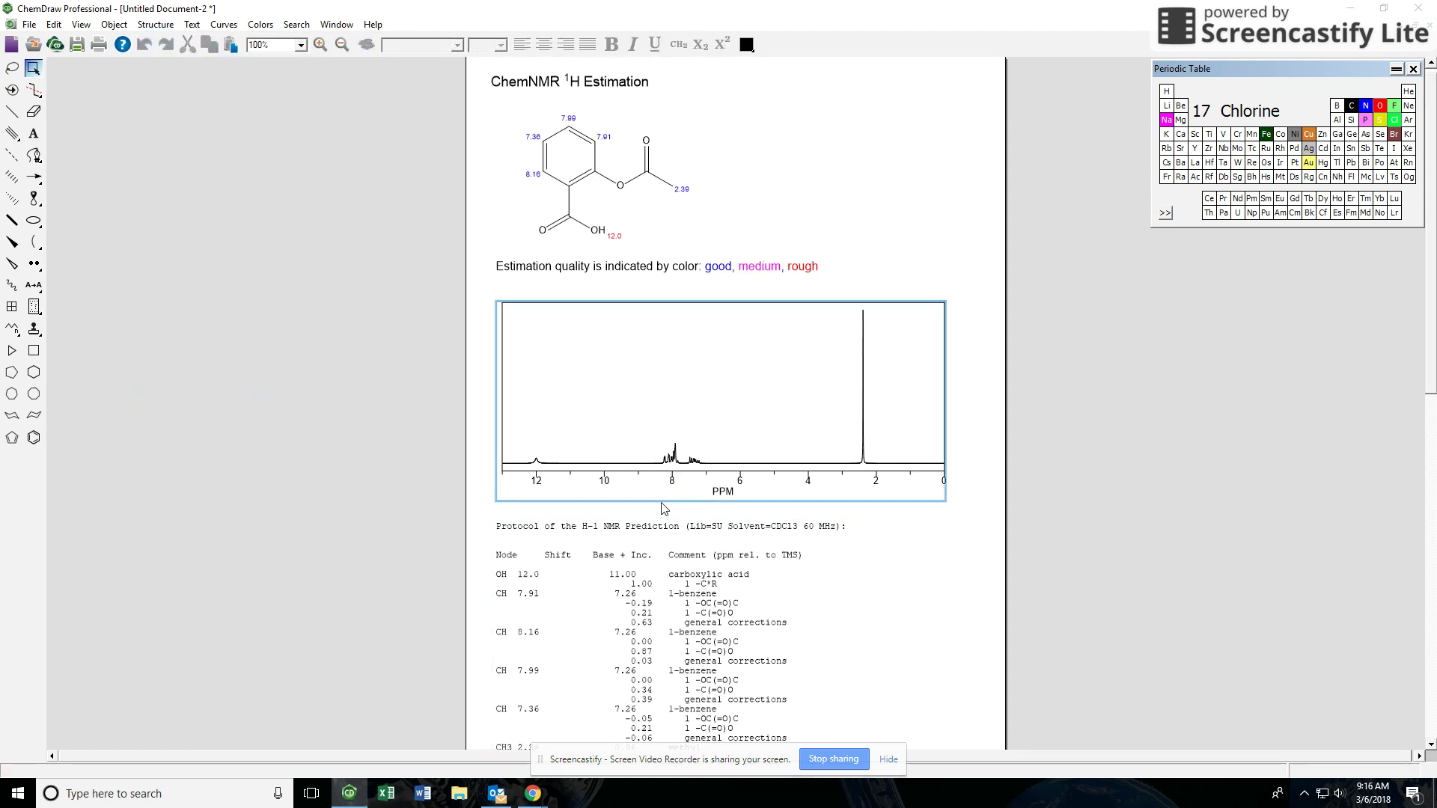